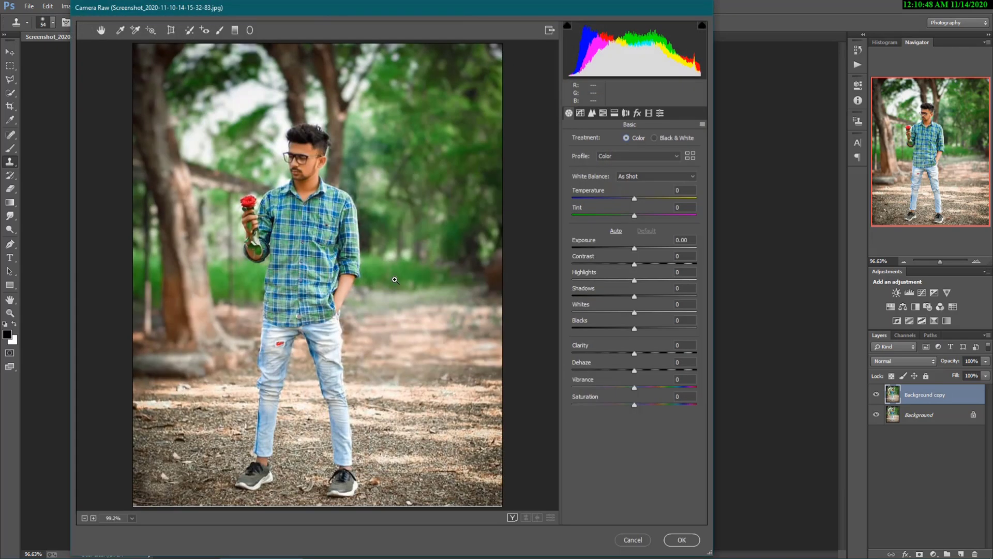
- Show the Before/After view and set Saturation +38, Contrast +16 and Clarity +29 in Basic
{"action": "left_click", "coordinate": [513, 517]}
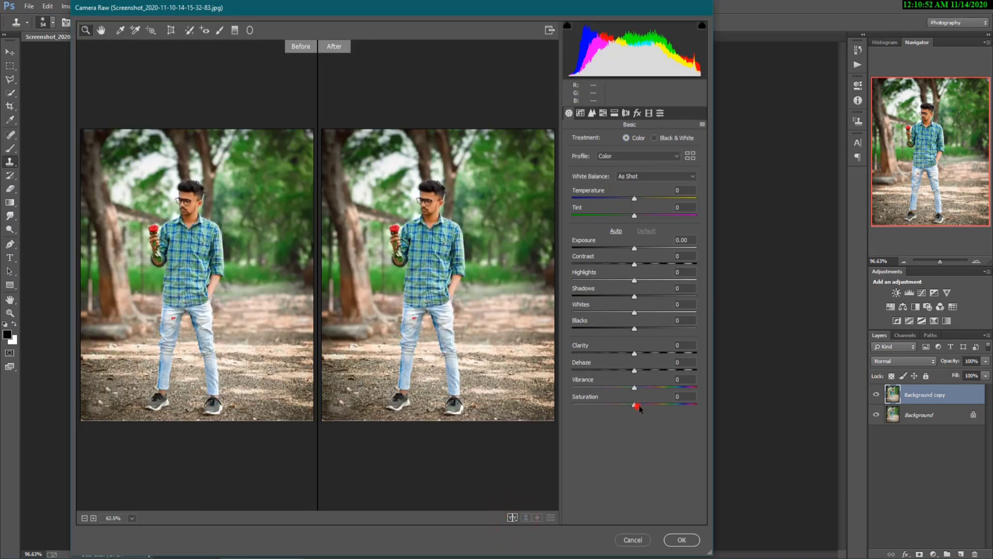
{"action": "left_click_drag", "start_coordinate": [636, 405], "coordinate": [666, 405]}
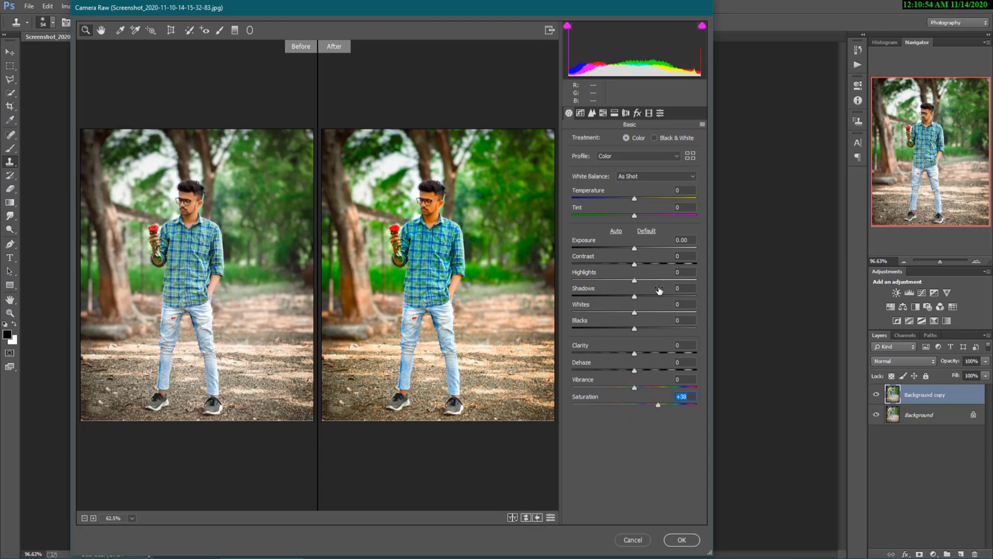
{"action": "left_click_drag", "start_coordinate": [635, 264], "coordinate": [644, 265]}
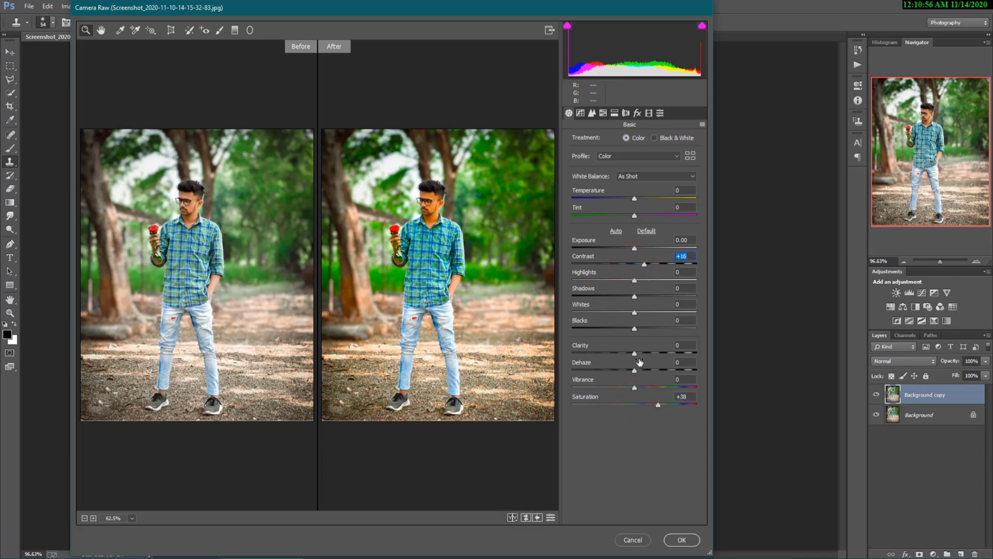
{"action": "left_click_drag", "start_coordinate": [635, 353], "coordinate": [653, 357]}
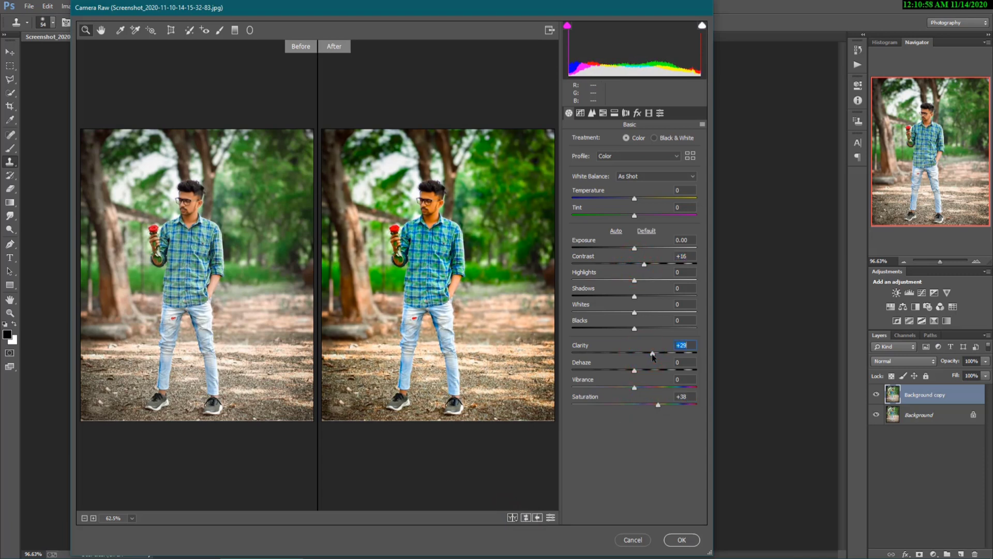
{"action": "left_click", "coordinate": [603, 113]}
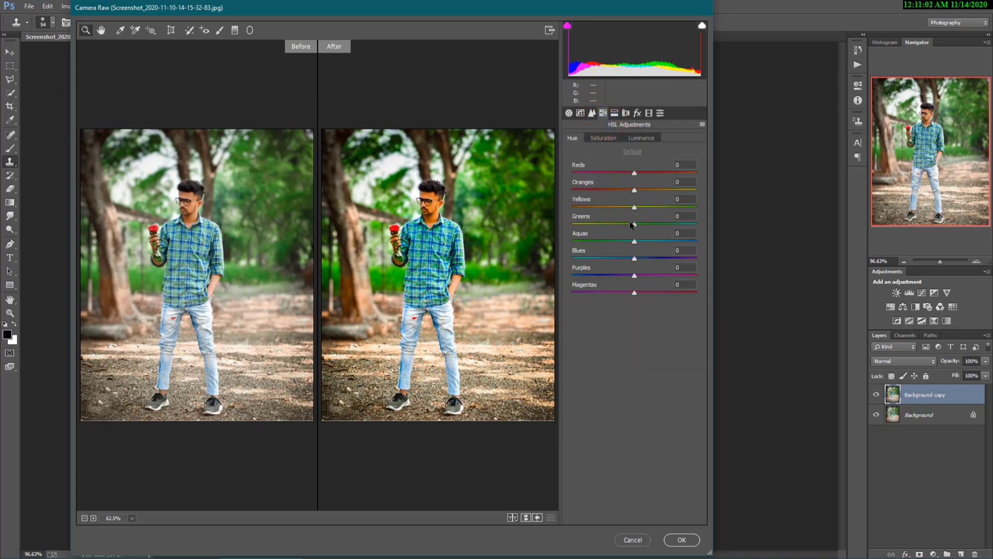
- Set HSL Hue Greens and Aquas to -100 and Yellows to -83, and Saturation Oranges to -31
{"action": "left_click_drag", "start_coordinate": [635, 224], "coordinate": [565, 219]}
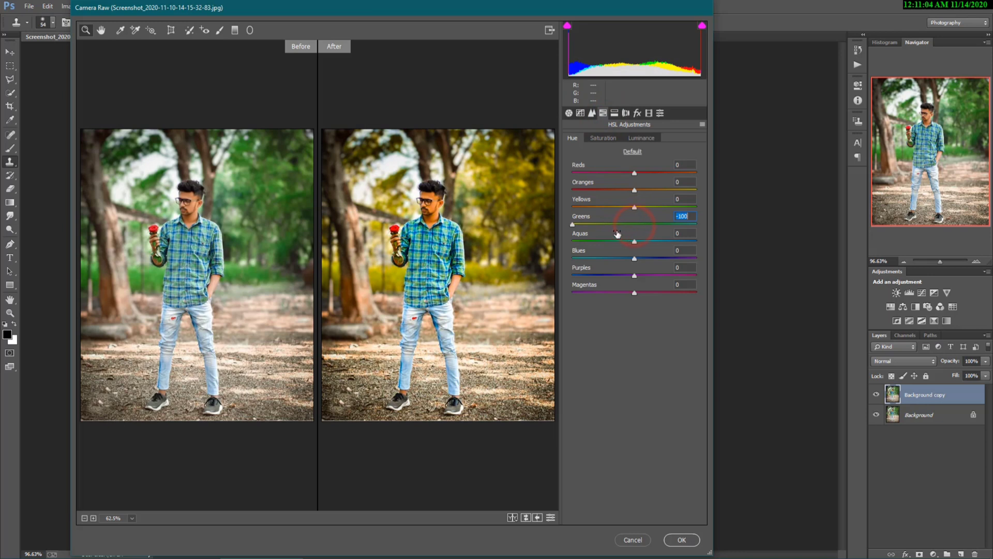
{"action": "left_click_drag", "start_coordinate": [632, 242], "coordinate": [563, 233]}
{"action": "left_click_drag", "start_coordinate": [635, 207], "coordinate": [583, 208]}
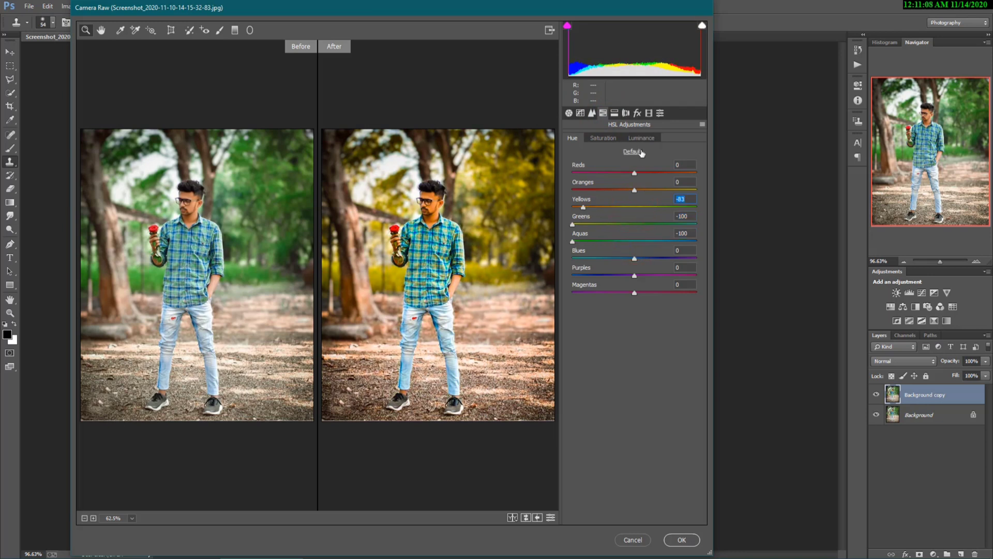
{"action": "left_click", "coordinate": [602, 138]}
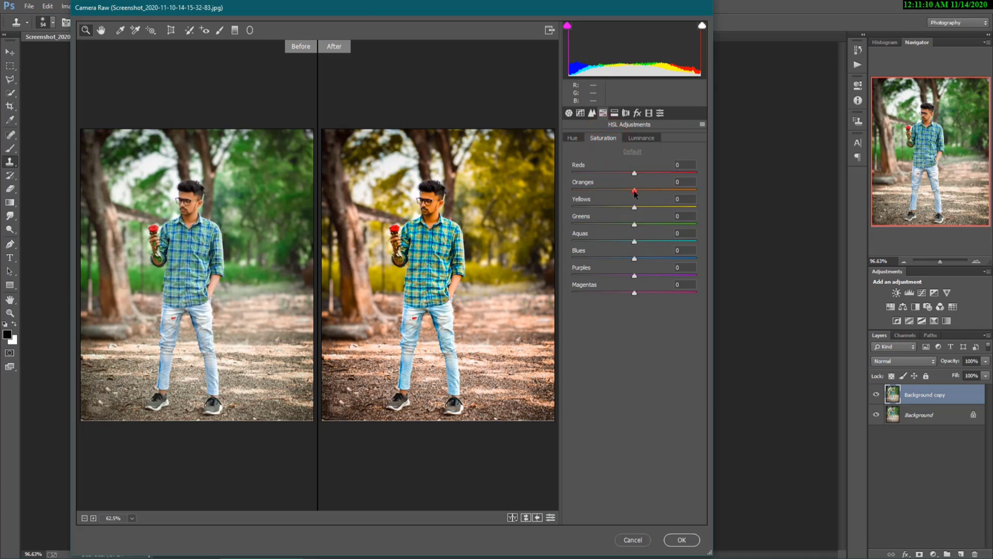
{"action": "left_click_drag", "start_coordinate": [635, 191], "coordinate": [573, 207]}
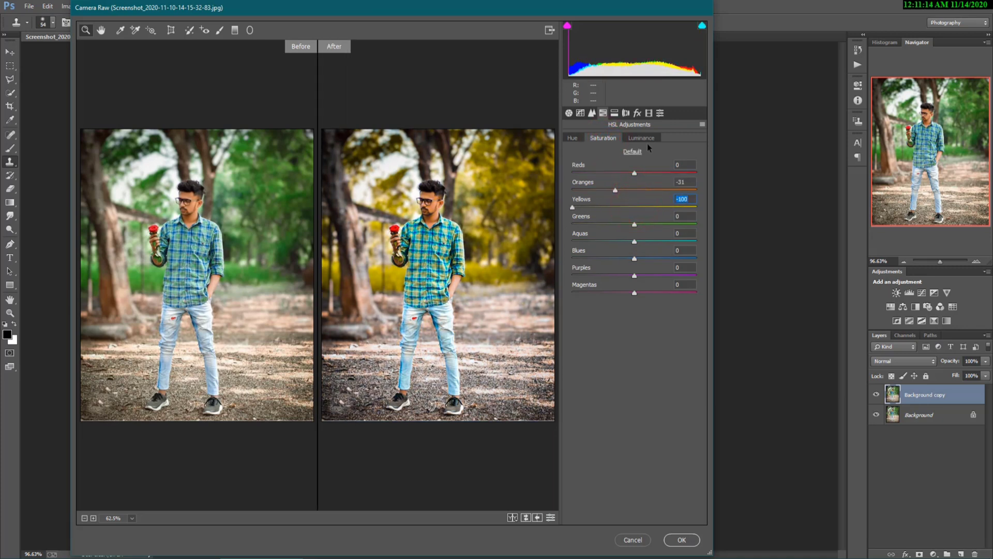
{"action": "left_click", "coordinate": [568, 113]}
- Set Detail Noise Reduction Luminance to 47
{"action": "left_click", "coordinate": [592, 113]}
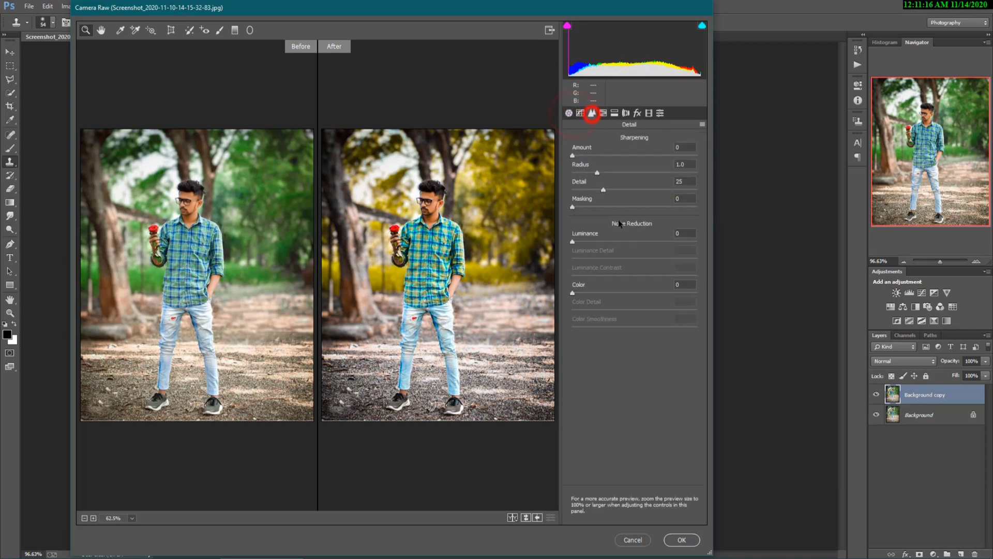
{"action": "left_click", "coordinate": [599, 208]}
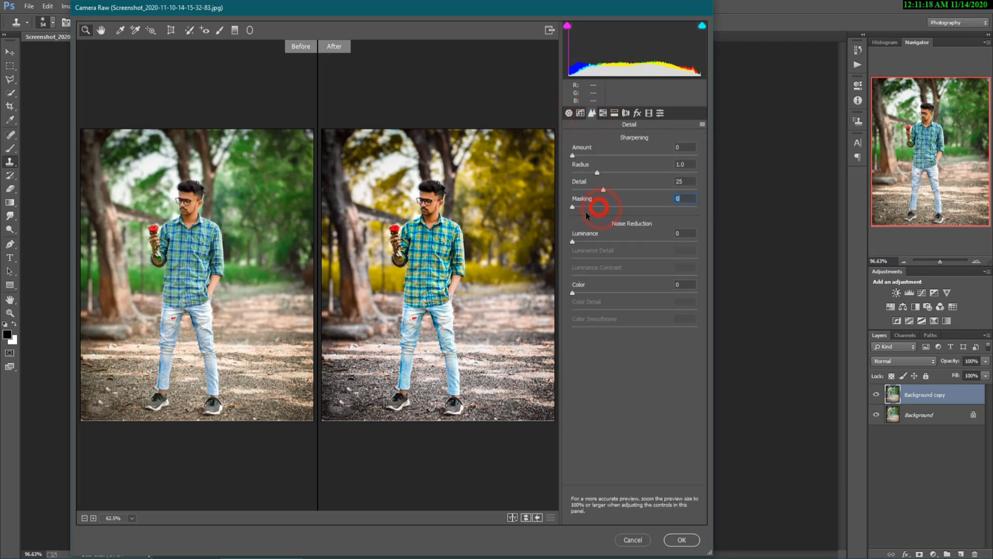
{"action": "left_click_drag", "start_coordinate": [606, 242], "coordinate": [629, 246]}
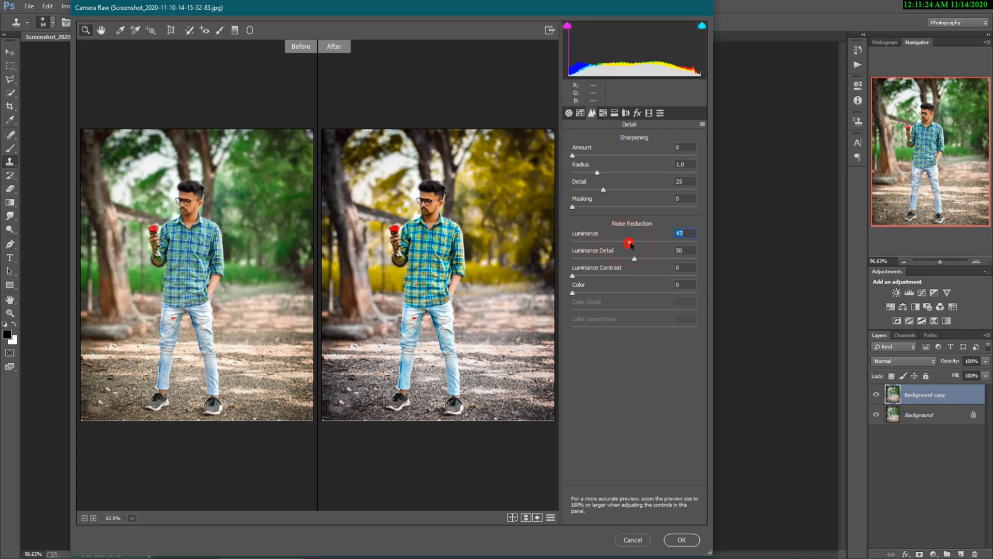
- Cycle through the Before/After preview modes to compare original and graded versions
{"action": "left_click", "coordinate": [513, 517]}
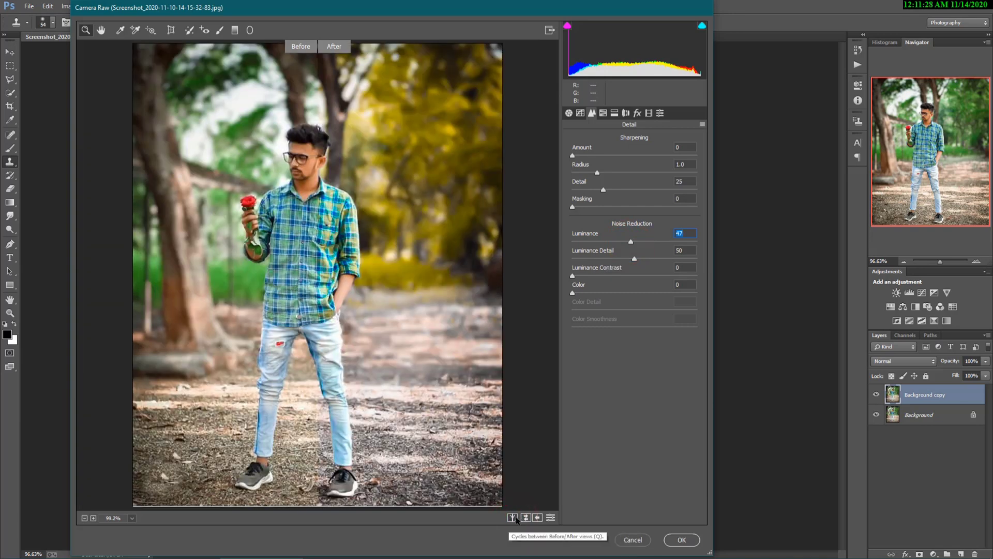
{"action": "left_click", "coordinate": [513, 517]}
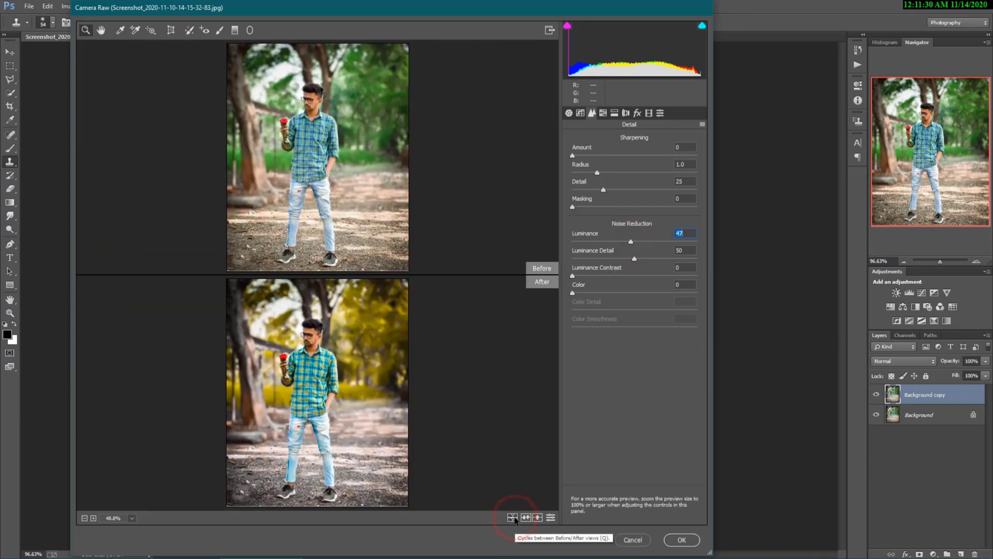
{"action": "left_click", "coordinate": [513, 517]}
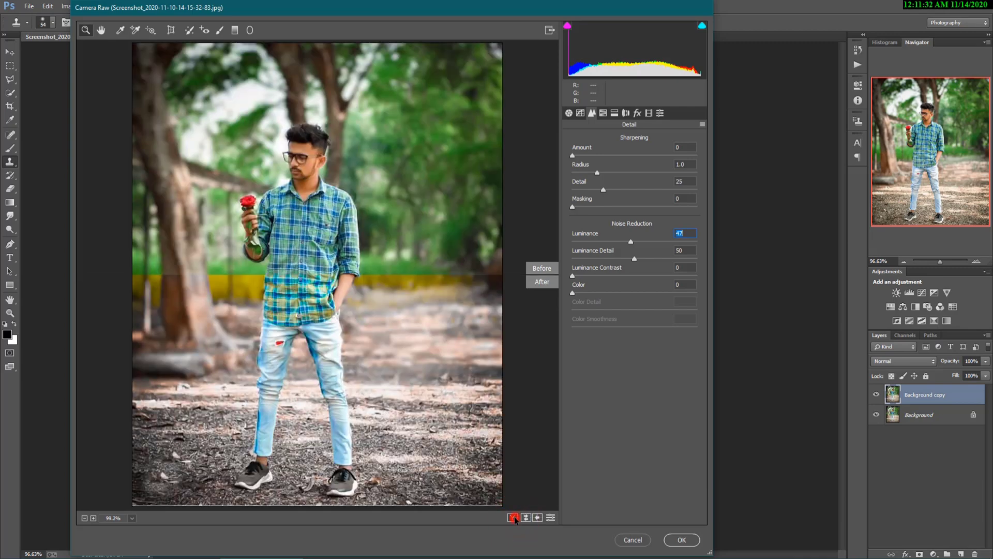
{"action": "left_click", "coordinate": [513, 517]}
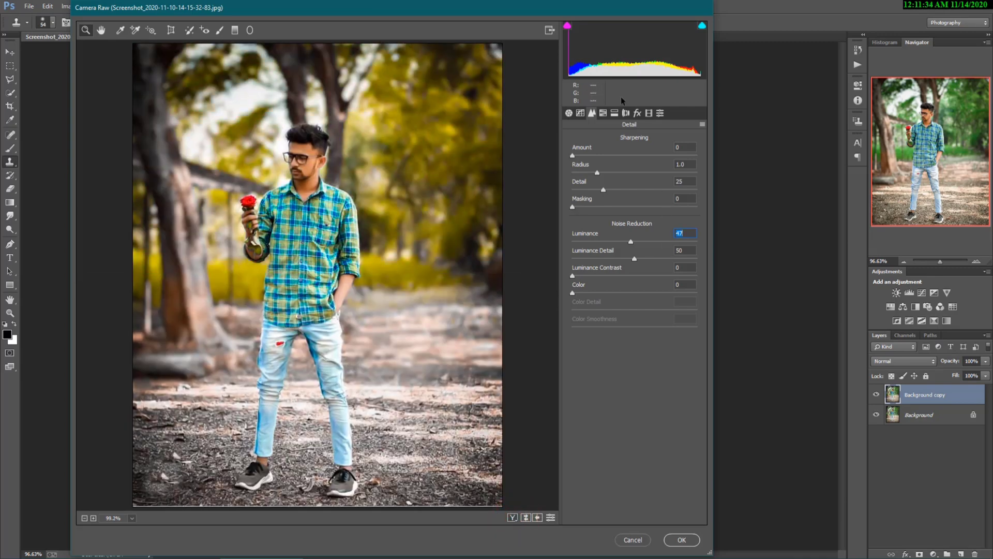
{"action": "left_click", "coordinate": [615, 113]}
{"action": "left_click", "coordinate": [603, 112]}
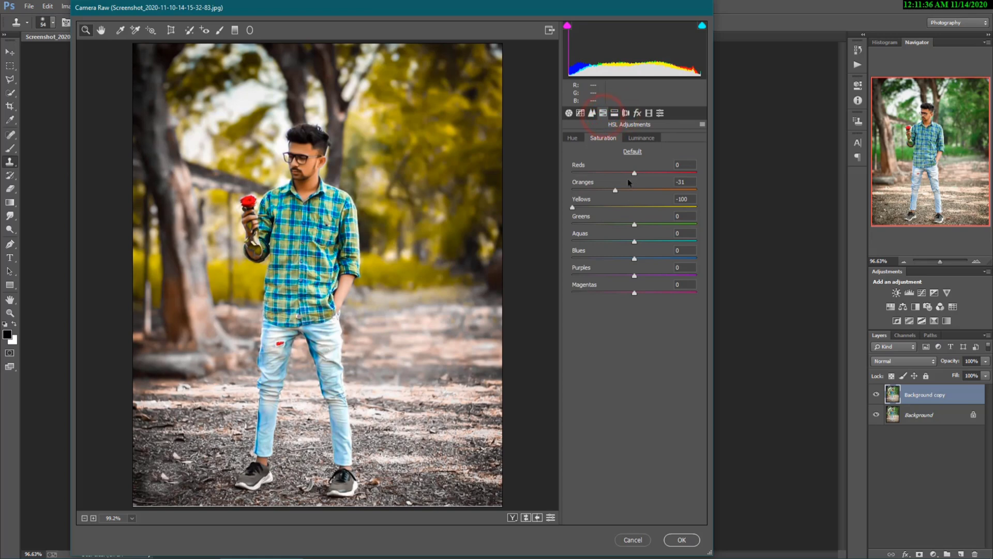
- Boost Greens saturation to +98, set Calibration Green Primary Hue to -32, and apply the grade
{"action": "left_click_drag", "start_coordinate": [635, 227], "coordinate": [691, 228]}
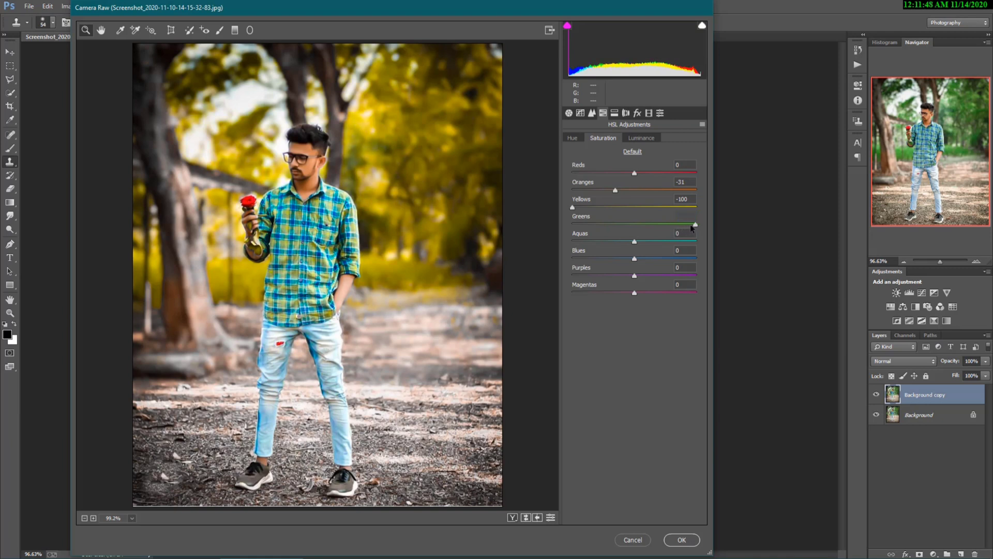
{"action": "left_click", "coordinate": [660, 113]}
{"action": "left_click", "coordinate": [637, 113]}
{"action": "left_click", "coordinate": [649, 113]}
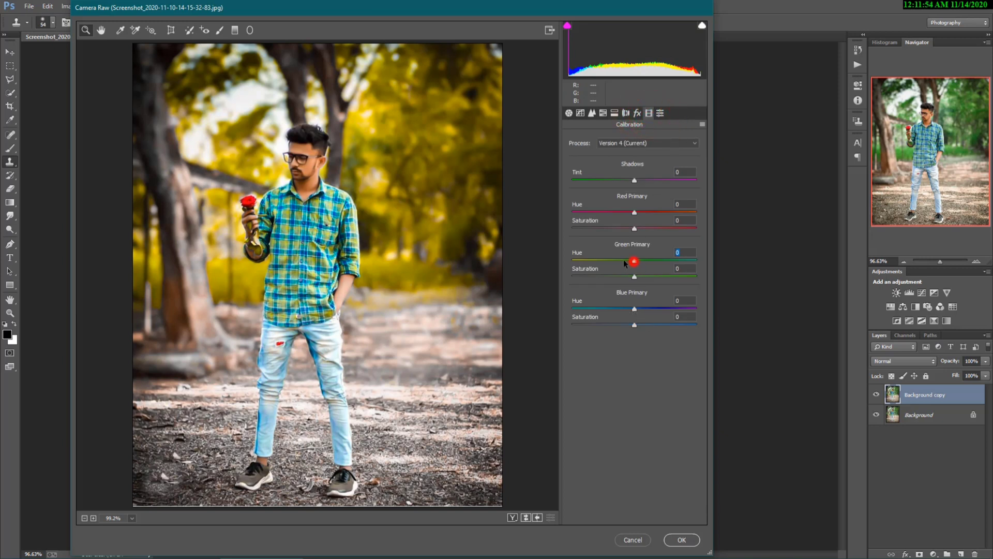
{"action": "mouse_move", "coordinate": [624, 263]}
{"action": "left_mouse_down"}
{"action": "mouse_move", "coordinate": [642, 260]}
{"action": "mouse_move", "coordinate": [607, 263]}
{"action": "left_mouse_up"}
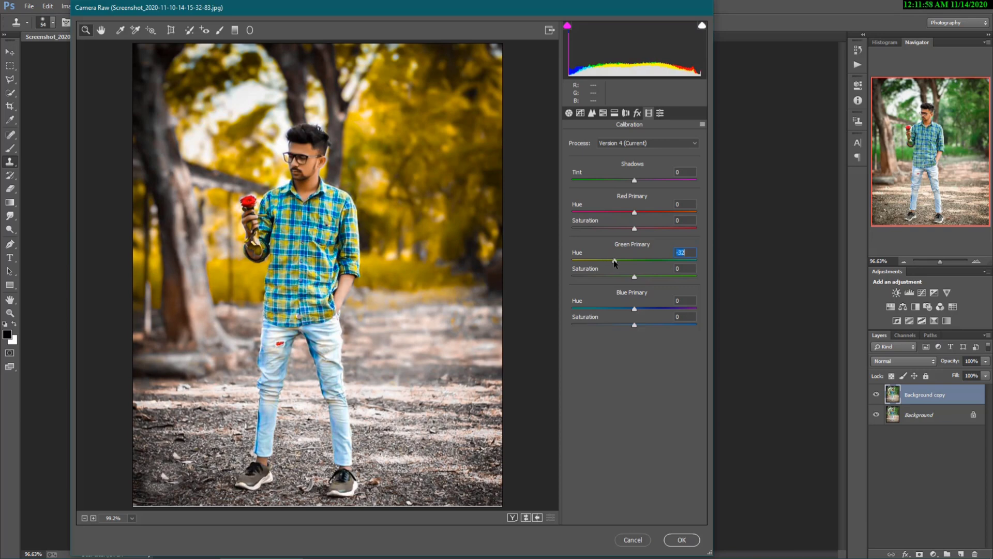
{"action": "left_click", "coordinate": [687, 538]}
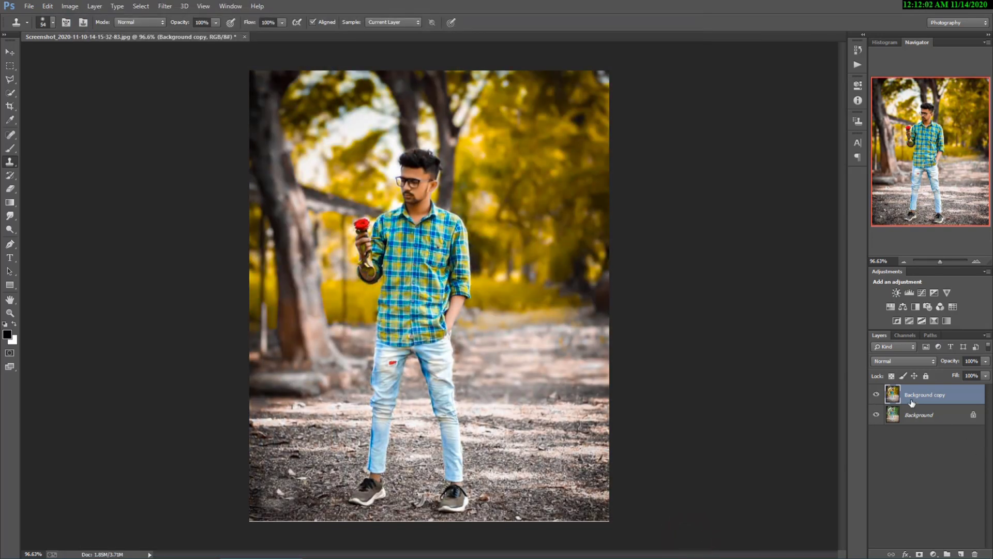
- Toggle the Background copy layer off and on to compare, then reopen Filter > Camera Raw Filter
{"action": "left_click", "coordinate": [876, 394]}
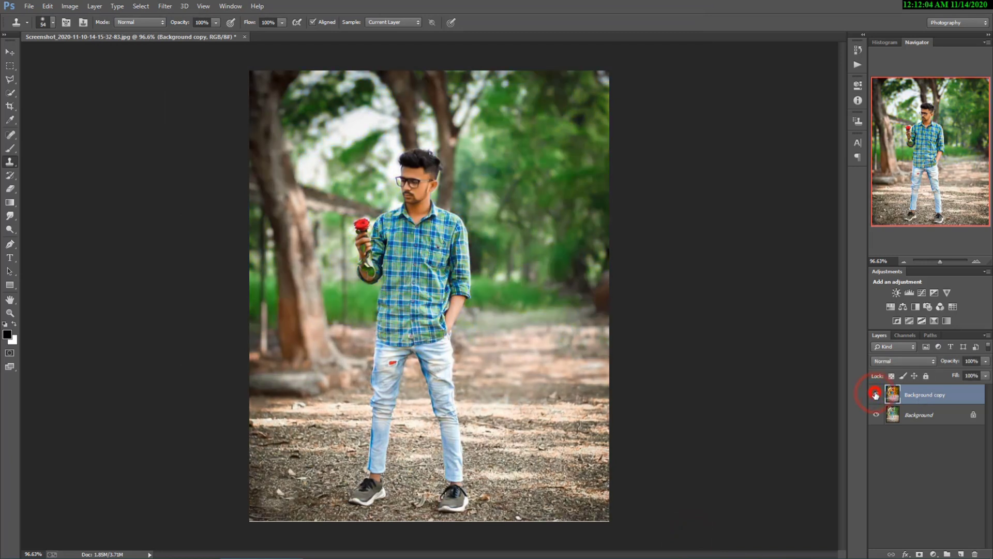
{"action": "left_click", "coordinate": [876, 394]}
{"action": "left_click", "coordinate": [937, 396]}
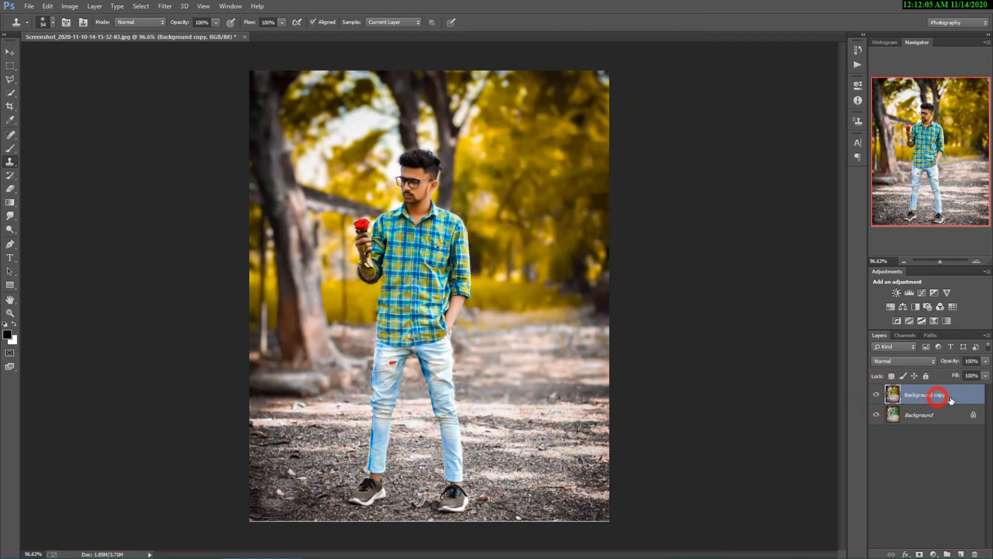
{"action": "left_click", "coordinate": [166, 7]}
{"action": "left_click", "coordinate": [207, 67]}
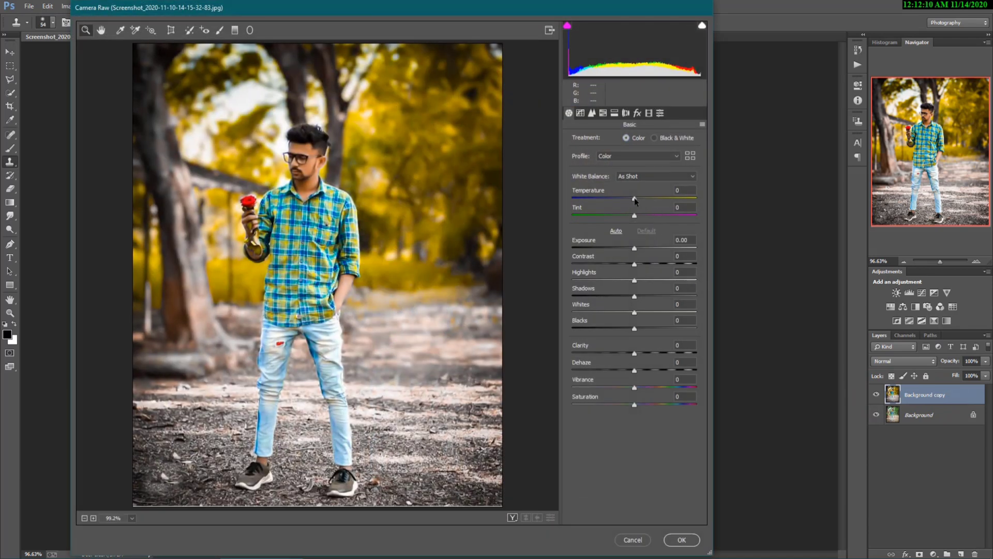
- Set Temperature -8, Exposure +0.20, Saturation +21 and Clarity +21 in Basic
{"action": "mouse_move", "coordinate": [636, 199]}
{"action": "left_mouse_down"}
{"action": "mouse_move", "coordinate": [626, 200]}
{"action": "mouse_move", "coordinate": [647, 214]}
{"action": "mouse_move", "coordinate": [598, 218]}
{"action": "mouse_move", "coordinate": [649, 219]}
{"action": "mouse_move", "coordinate": [632, 203]}
{"action": "left_mouse_up"}
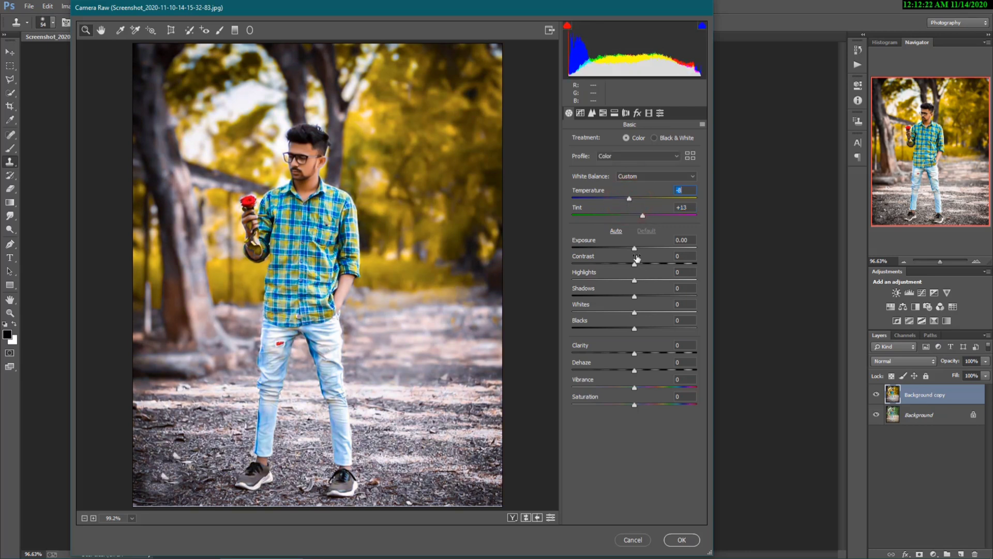
{"action": "left_click_drag", "start_coordinate": [635, 249], "coordinate": [637, 251]}
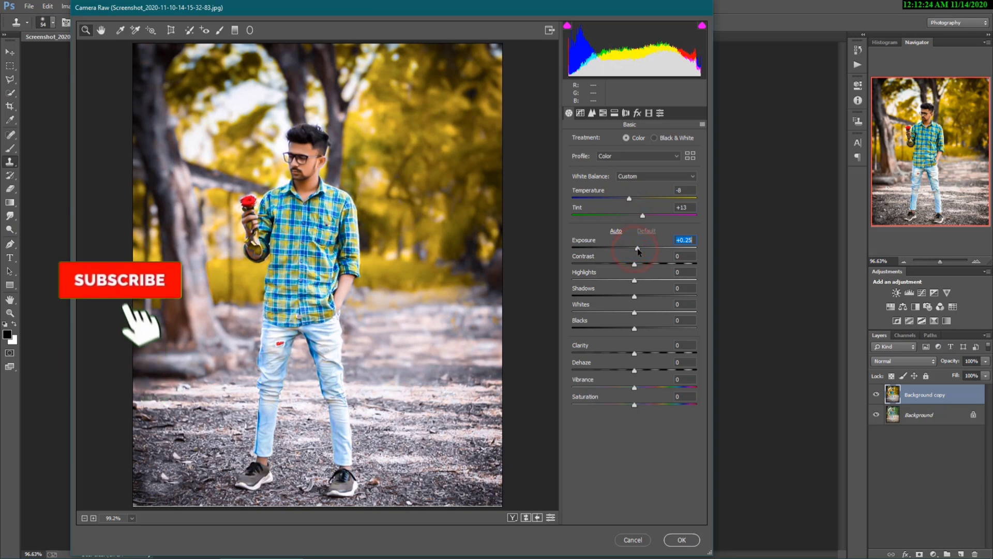
{"action": "left_click_drag", "start_coordinate": [635, 404], "coordinate": [648, 404]}
{"action": "left_click_drag", "start_coordinate": [635, 353], "coordinate": [649, 355]}
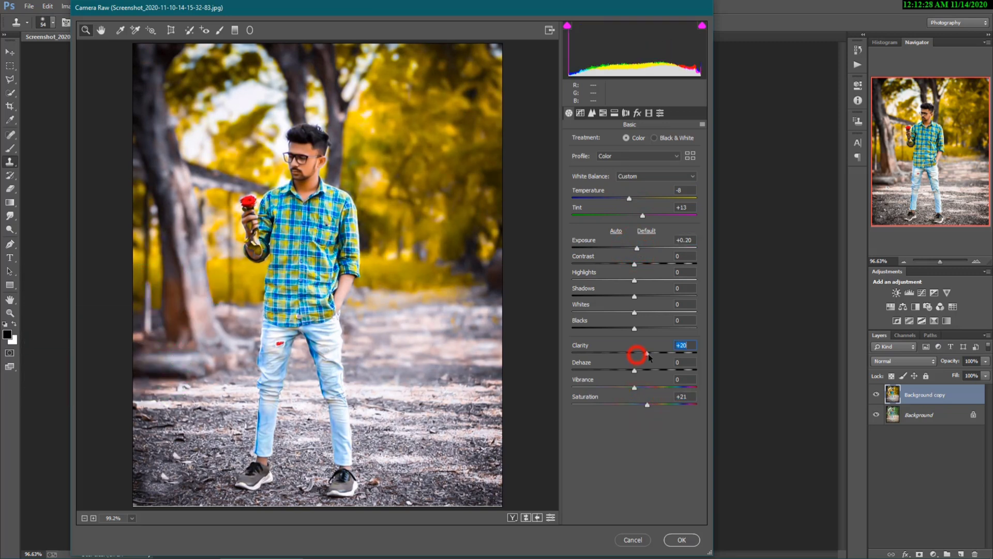
{"action": "left_click", "coordinate": [605, 114]}
- Set HSL Hue Greens to -78 and Yellows to -40
{"action": "left_click", "coordinate": [572, 138]}
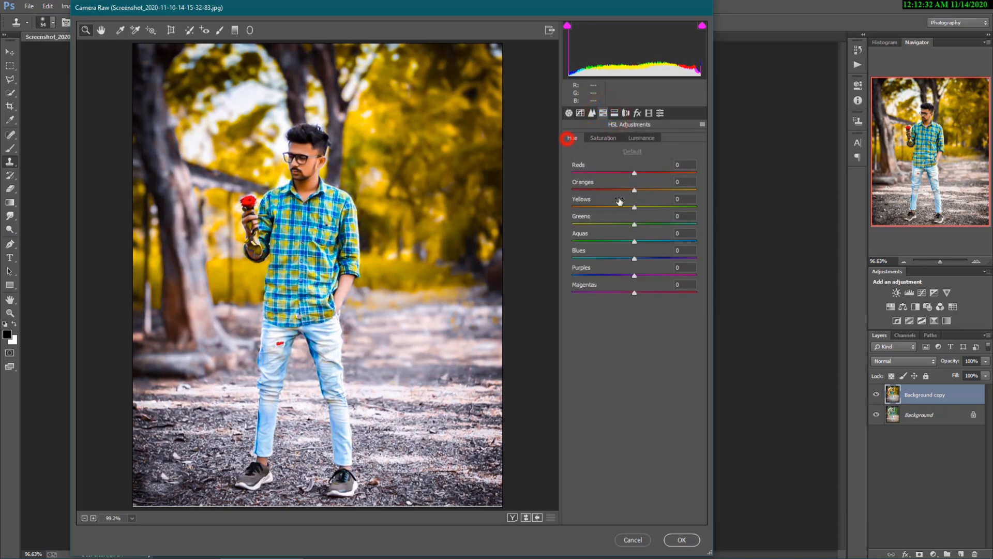
{"action": "left_click_drag", "start_coordinate": [634, 224], "coordinate": [607, 209]}
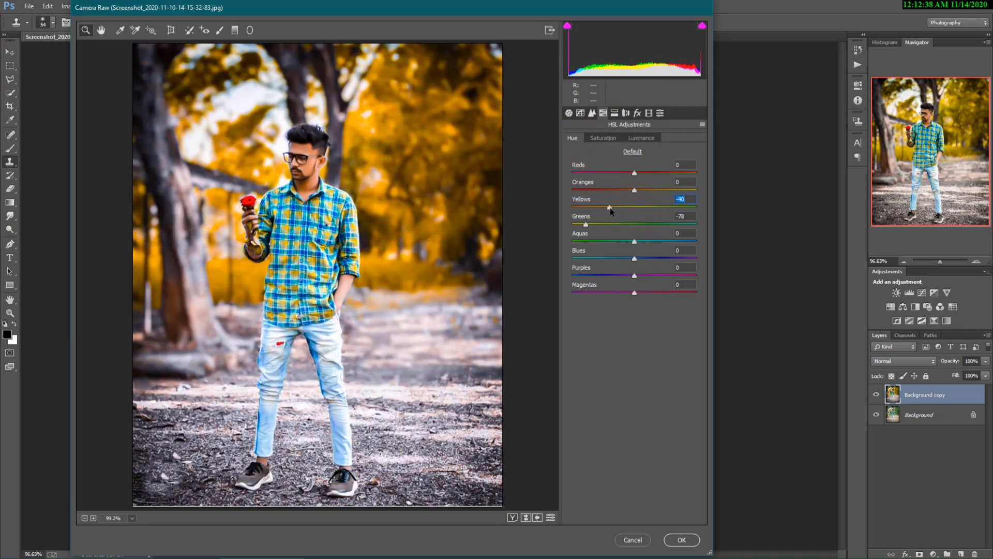
{"action": "left_click_drag", "start_coordinate": [635, 243], "coordinate": [658, 252]}
- Set HSL Saturation Oranges to -43 and Yellows to +11
{"action": "left_click", "coordinate": [602, 138]}
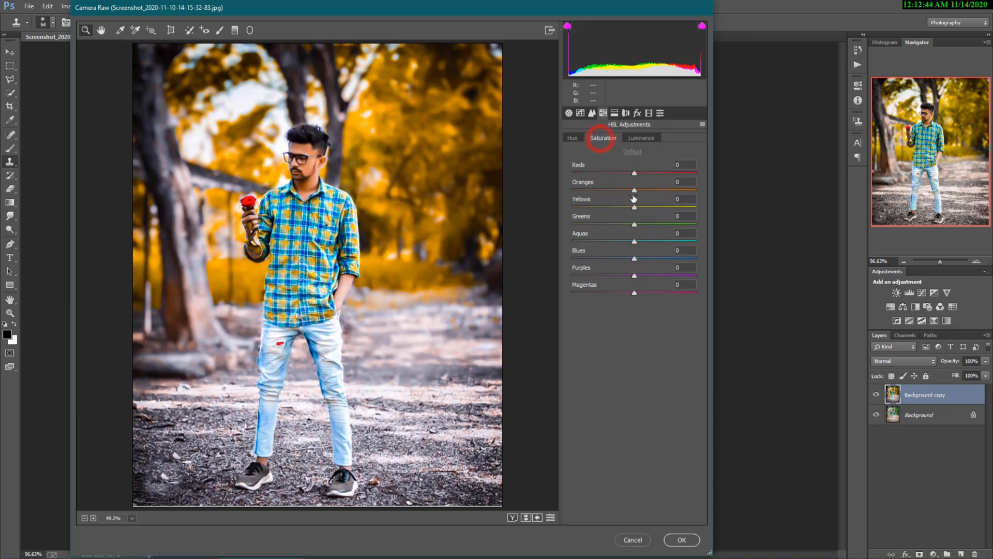
{"action": "left_click_drag", "start_coordinate": [610, 189], "coordinate": [629, 206]}
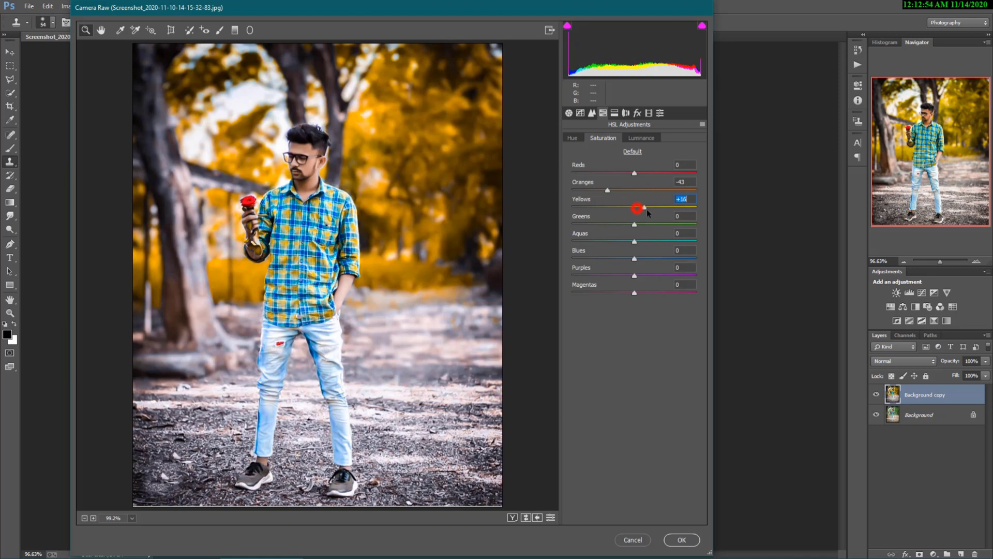
{"action": "left_click_drag", "start_coordinate": [647, 209], "coordinate": [645, 191]}
{"action": "left_click", "coordinate": [639, 138]}
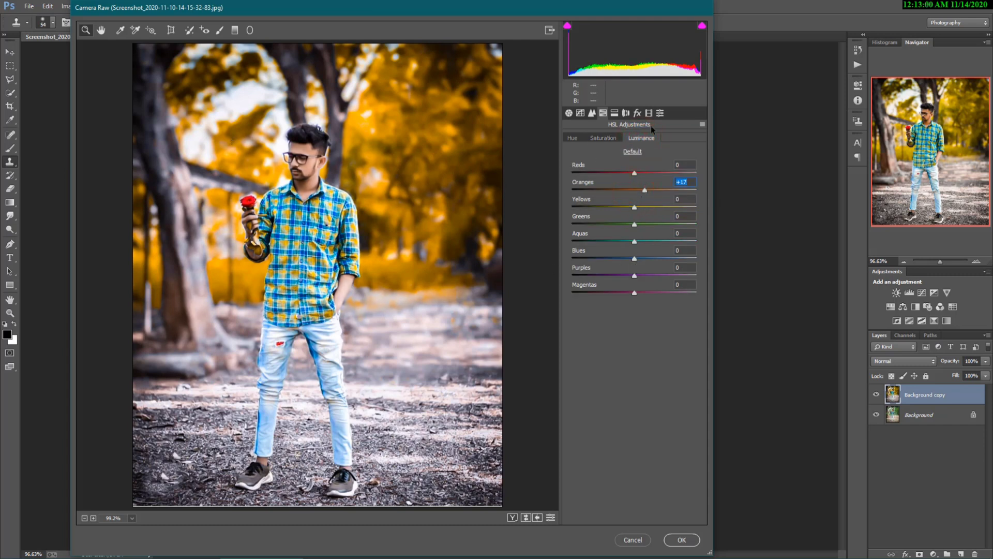
- Add a post-crop vignette with Amount -35 and Midpoint 42, then apply the Camera Raw grade
{"action": "left_click", "coordinate": [637, 113]}
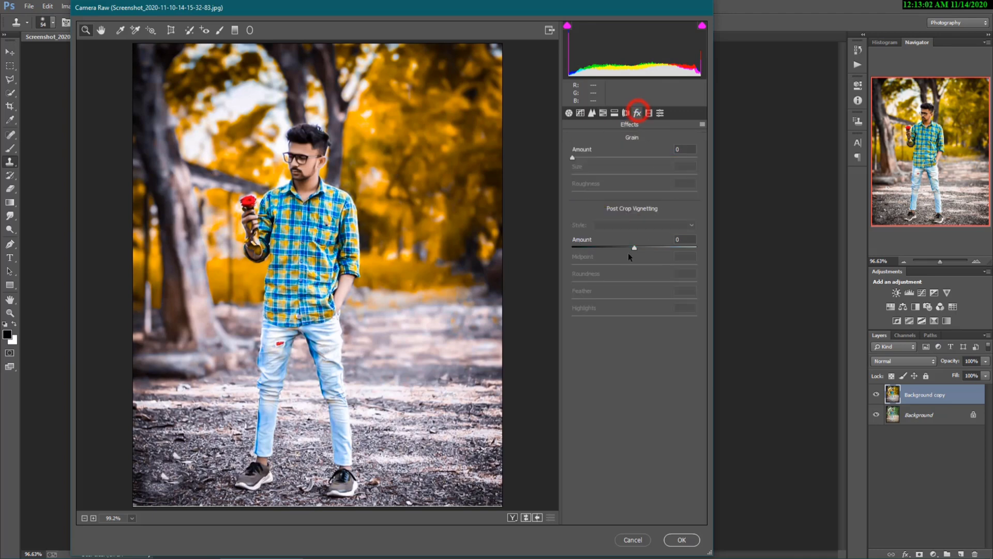
{"action": "left_click_drag", "start_coordinate": [633, 248], "coordinate": [612, 247]}
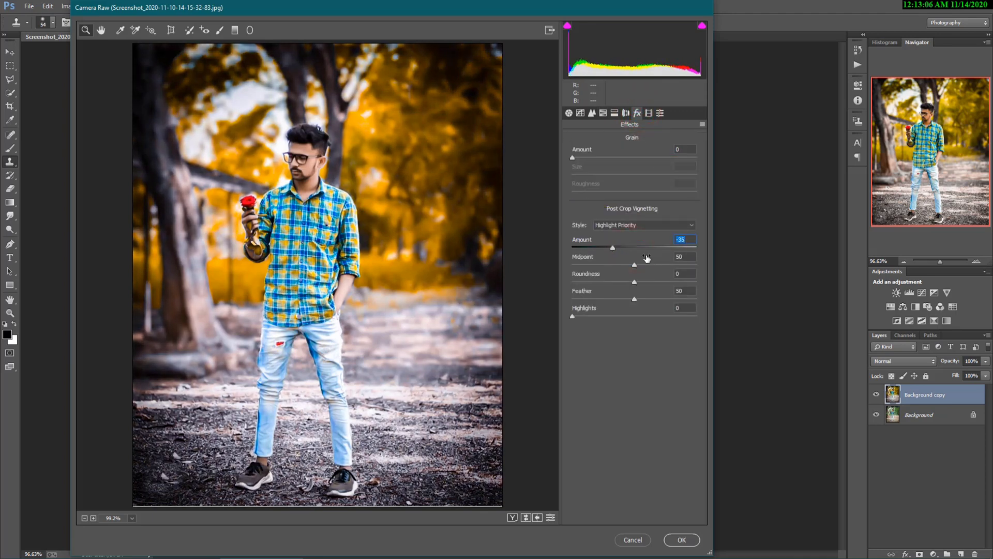
{"action": "left_click_drag", "start_coordinate": [610, 262], "coordinate": [630, 262]}
{"action": "left_click", "coordinate": [682, 540]}
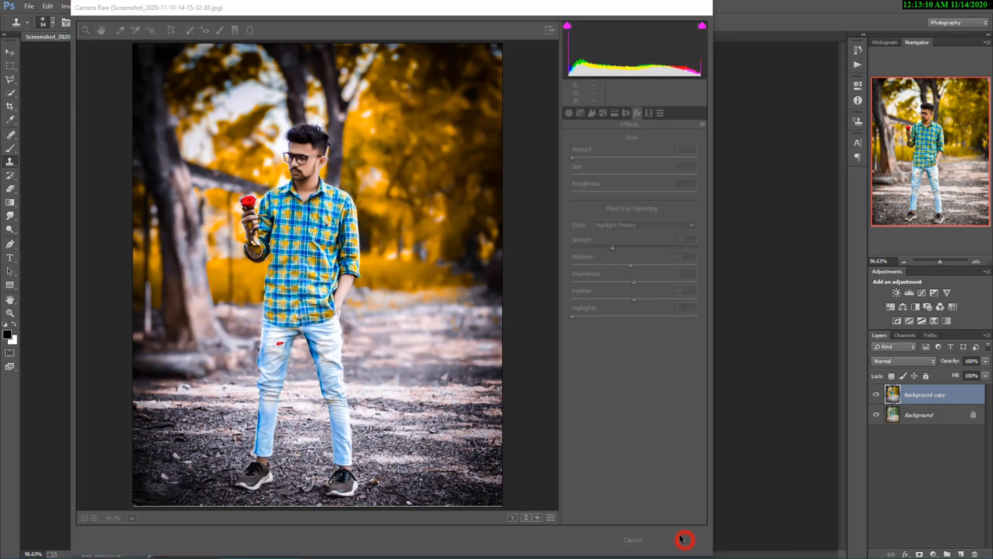
{"action": "left_click", "coordinate": [875, 395]}
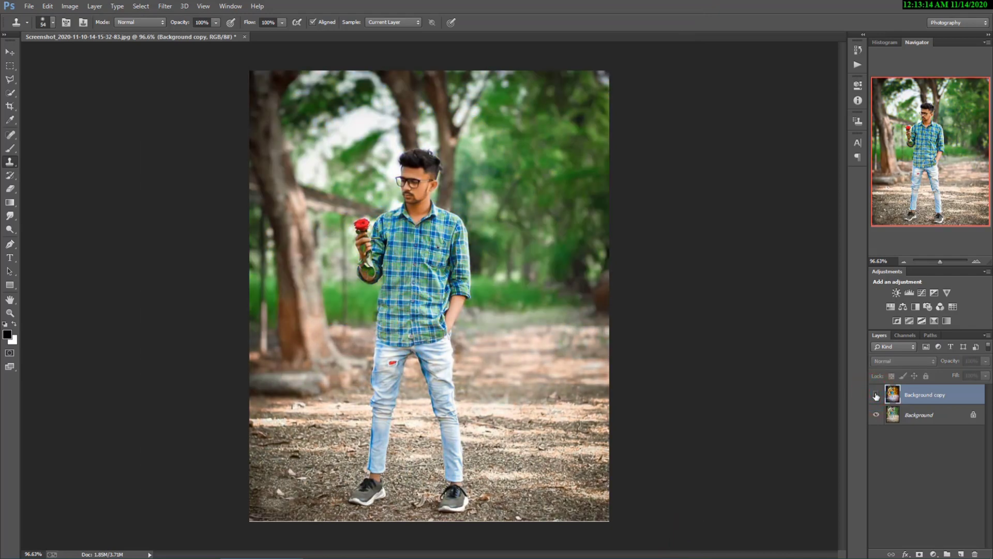
{"action": "left_click", "coordinate": [876, 394]}
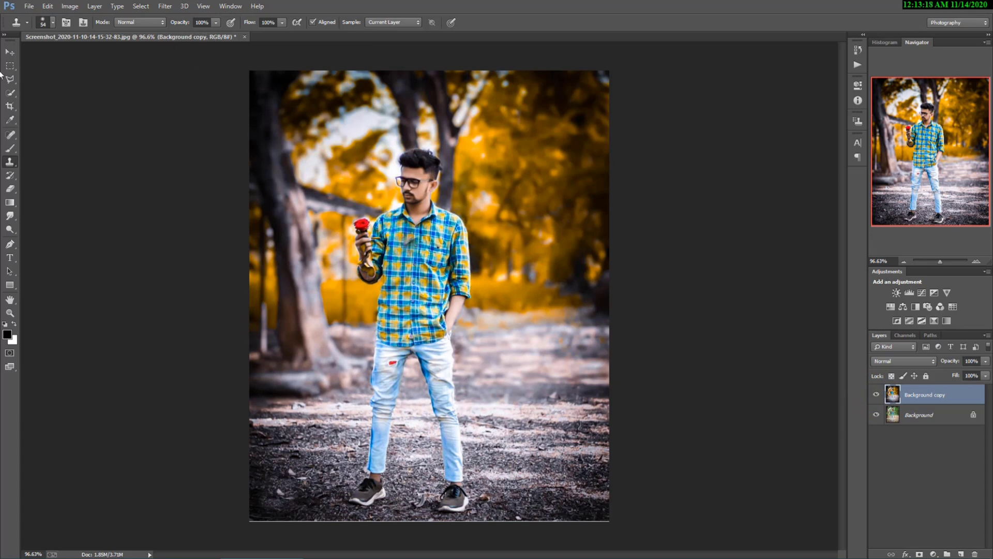
{"action": "left_click", "coordinate": [28, 6]}
{"action": "left_click", "coordinate": [75, 98]}
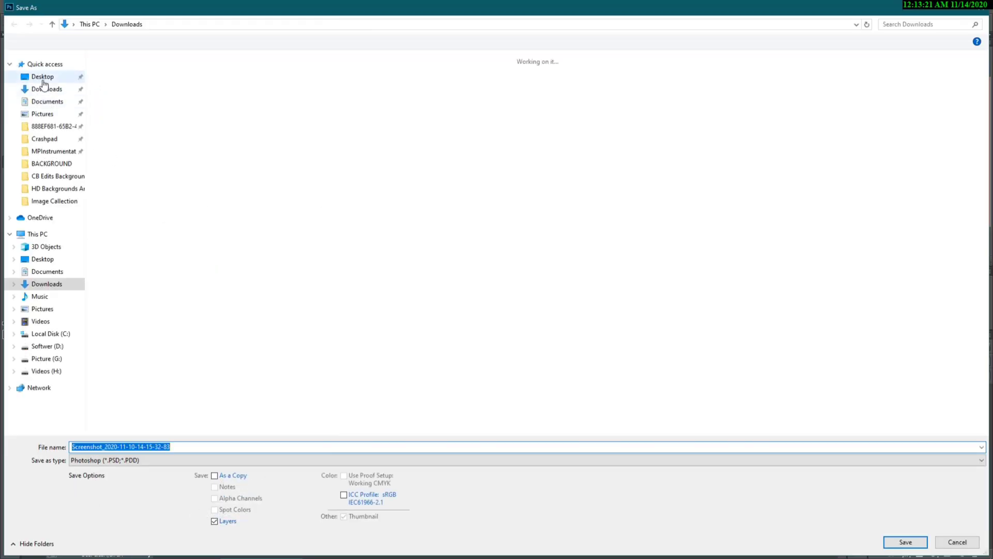
- Save the graded portrait to the Desktop as a JPEG at maximum quality 12
{"action": "left_click", "coordinate": [43, 78]}
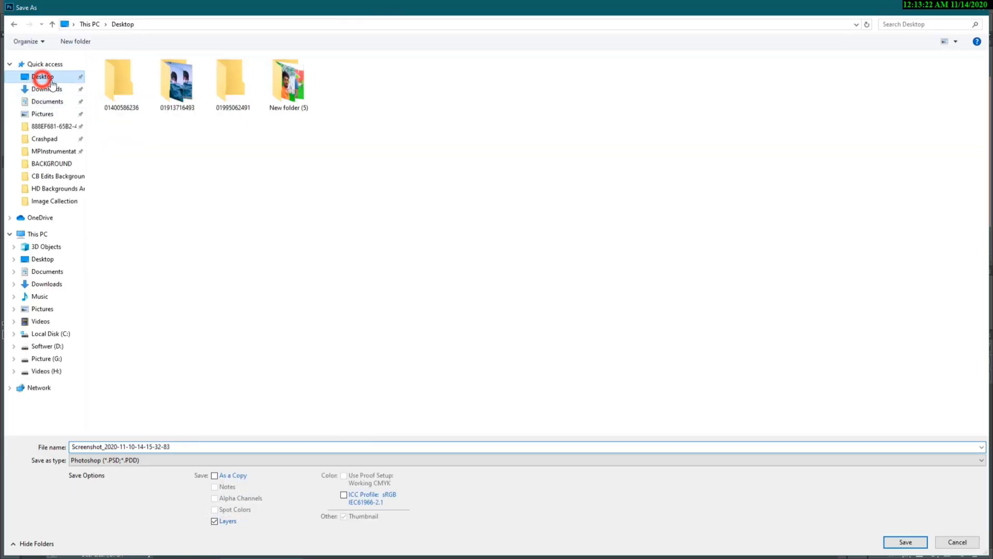
{"action": "left_click", "coordinate": [199, 459]}
{"action": "left_click", "coordinate": [110, 354]}
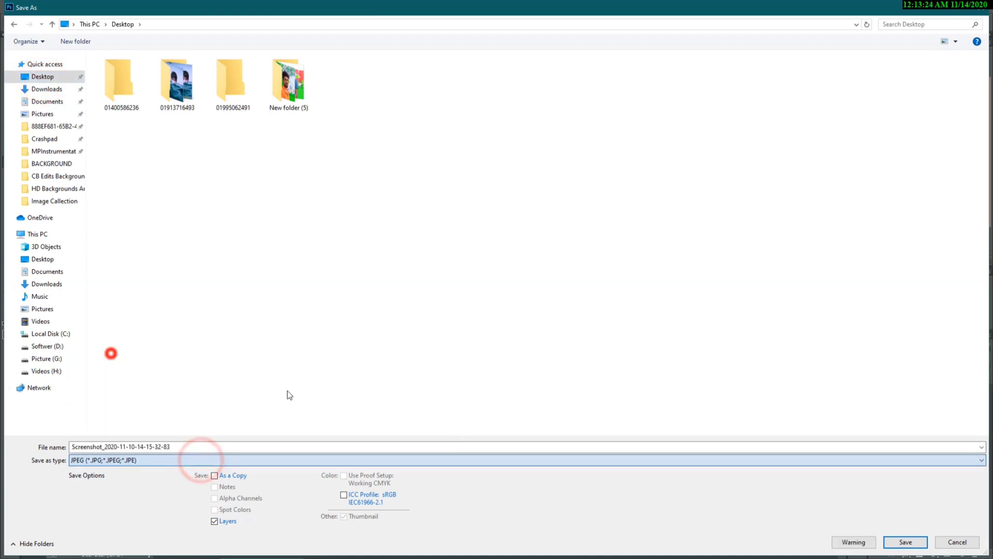
{"action": "left_click", "coordinate": [904, 540]}
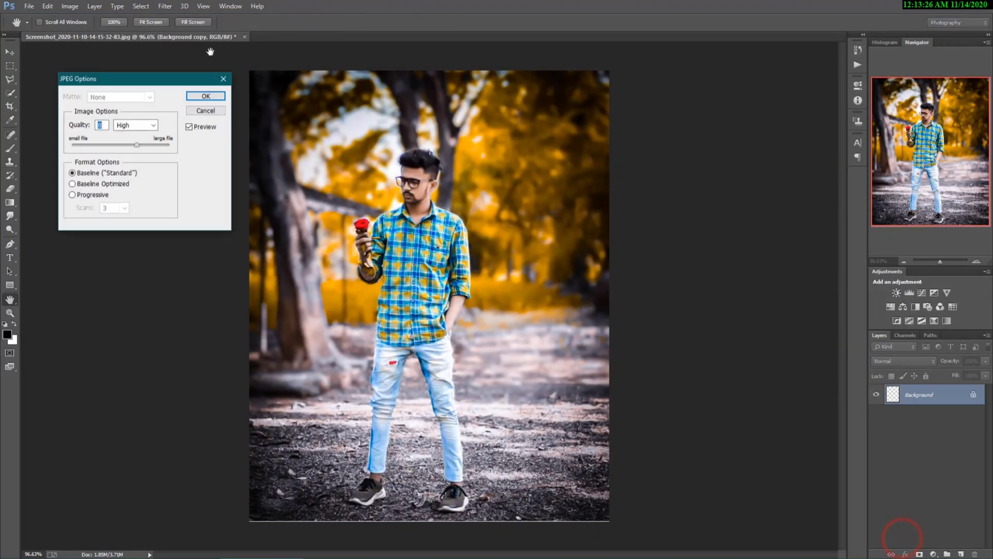
{"action": "left_click", "coordinate": [170, 145]}
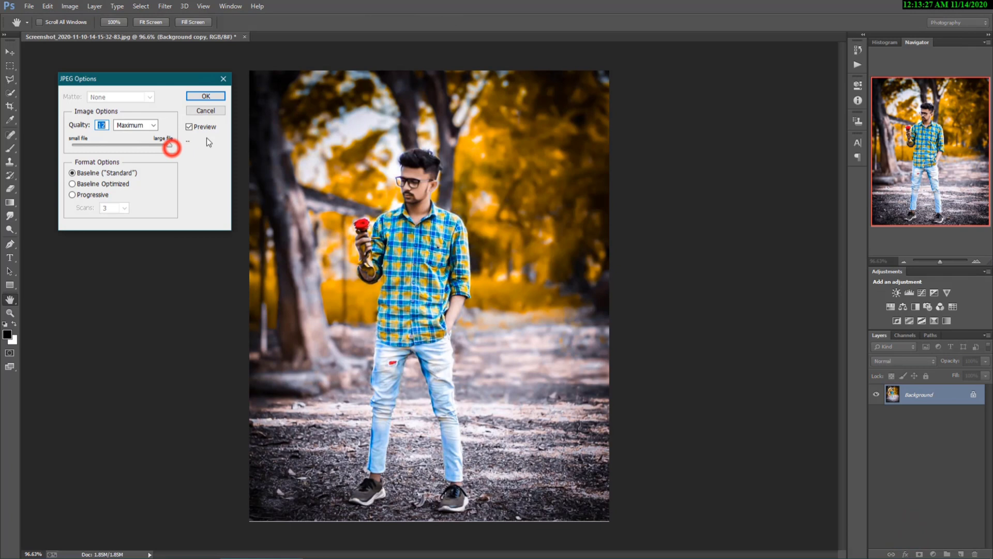
{"action": "left_click", "coordinate": [206, 97]}
{"action": "key", "text": "s"}
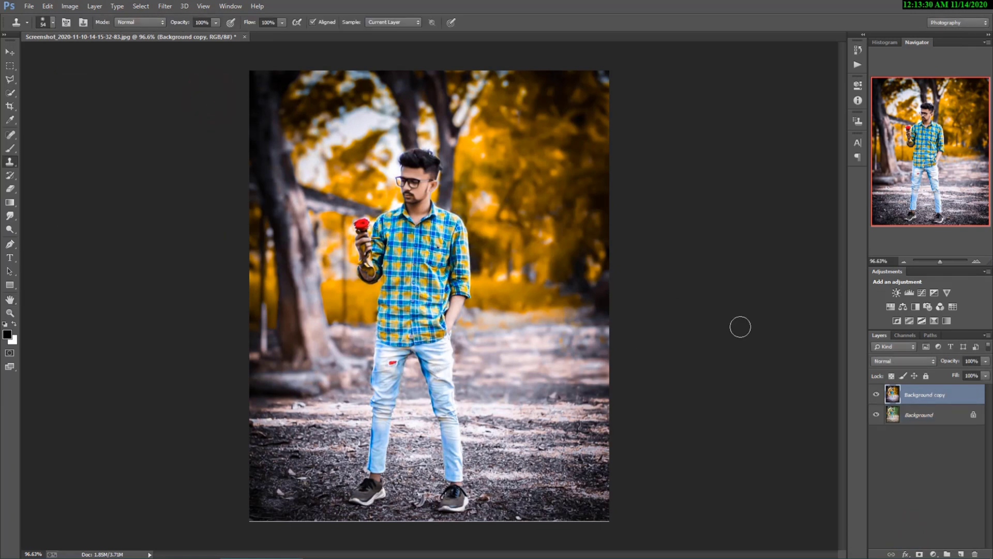
- Close the portrait without saving the layered version and dock the second forest portrait as a tab
{"action": "left_click", "coordinate": [244, 37]}
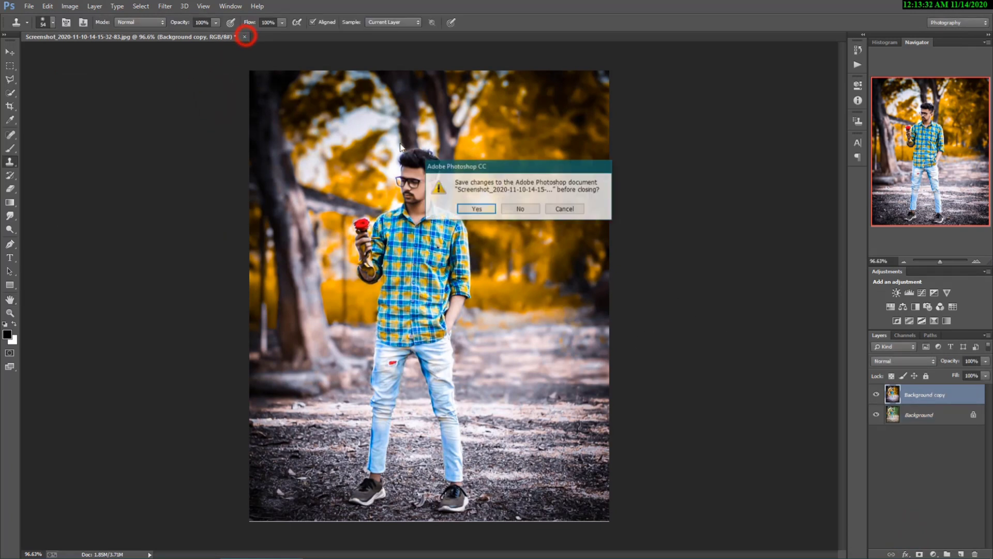
{"action": "left_click", "coordinate": [528, 209]}
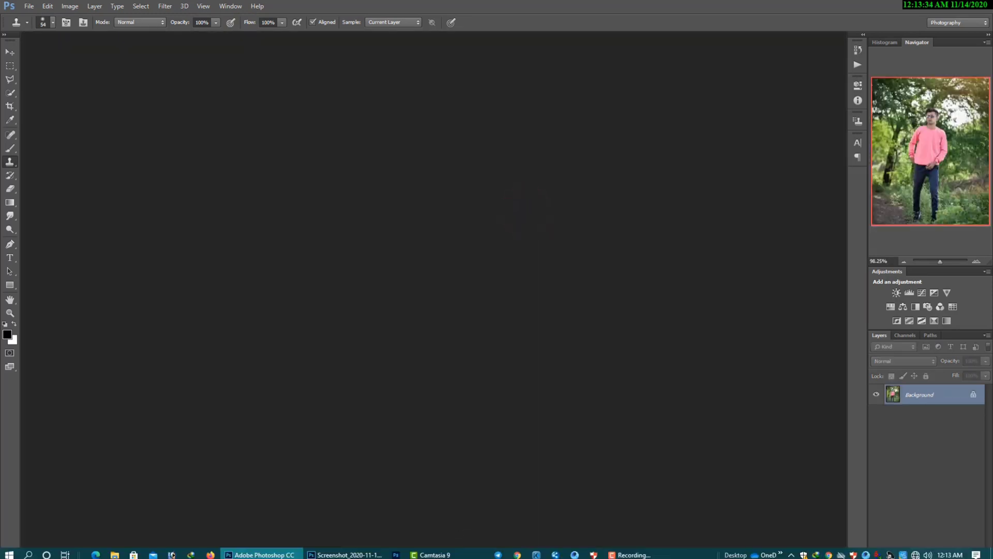
{"action": "left_click", "coordinate": [345, 554]}
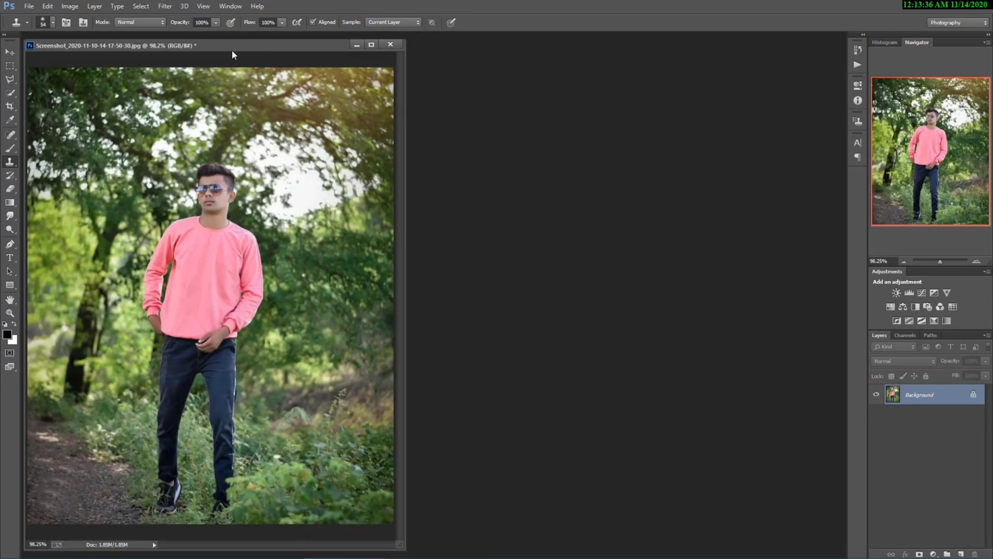
{"action": "left_click_drag", "start_coordinate": [232, 51], "coordinate": [296, 36]}
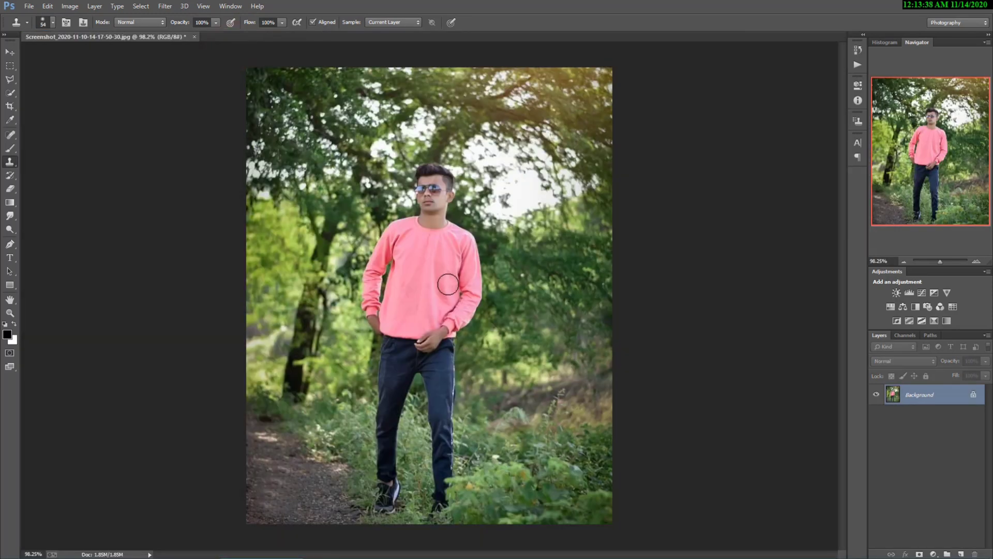
- Open Camera Raw on the second portrait and raise saturation, contrast, clarity to +30 and luminance noise reduction
{"action": "left_click", "coordinate": [164, 6]}
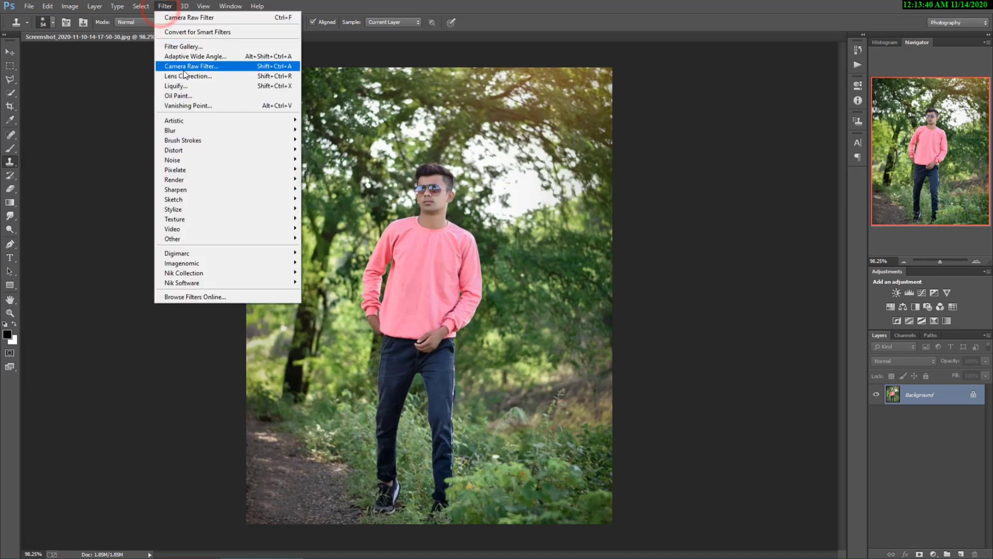
{"action": "left_click", "coordinate": [186, 68]}
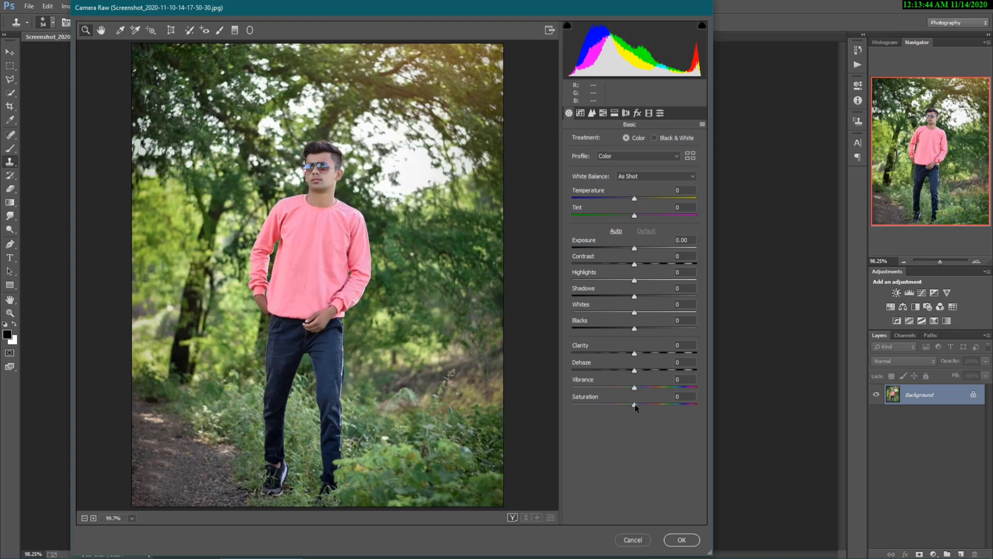
{"action": "left_click_drag", "start_coordinate": [635, 405], "coordinate": [660, 408]}
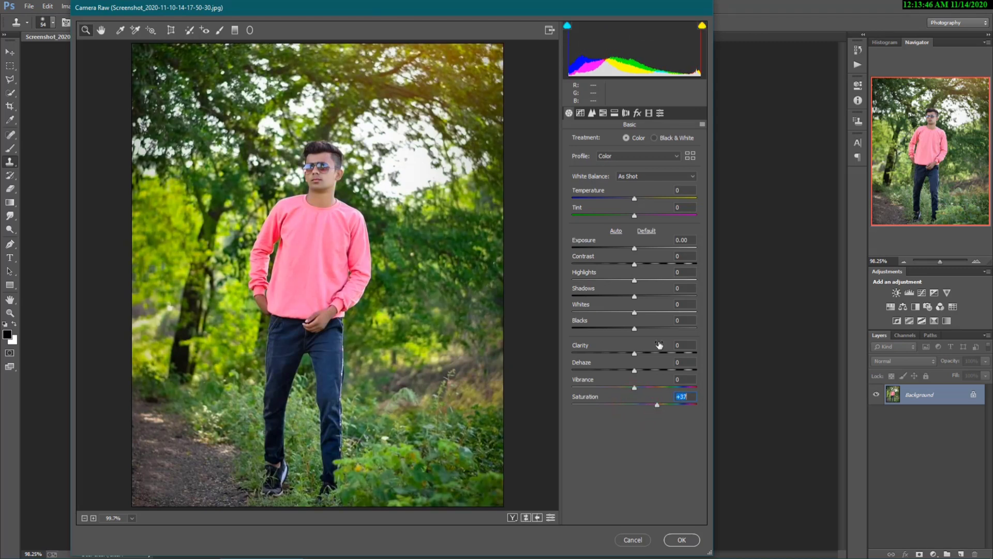
{"action": "left_click_drag", "start_coordinate": [640, 265], "coordinate": [649, 263]}
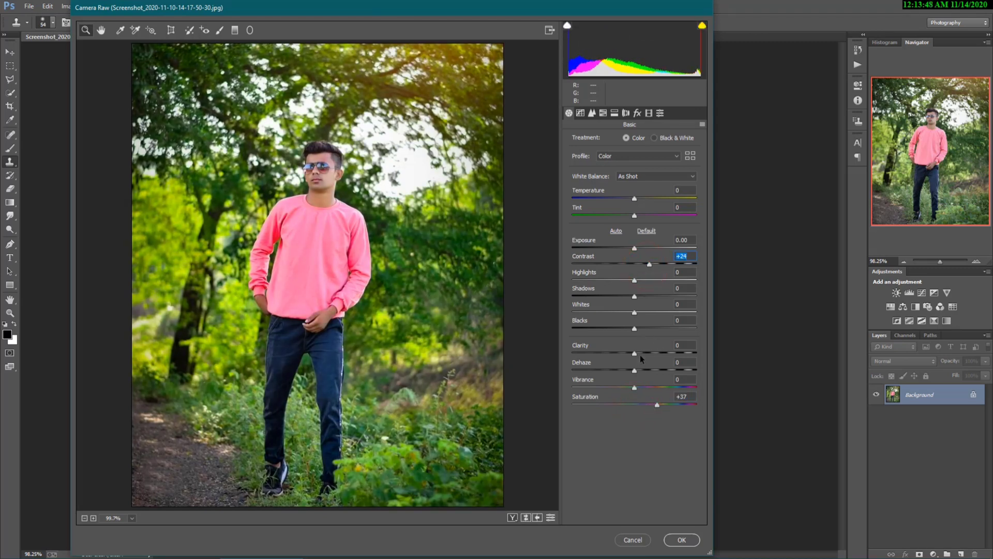
{"action": "left_click_drag", "start_coordinate": [636, 354], "coordinate": [653, 357]}
{"action": "left_click", "coordinate": [591, 113]}
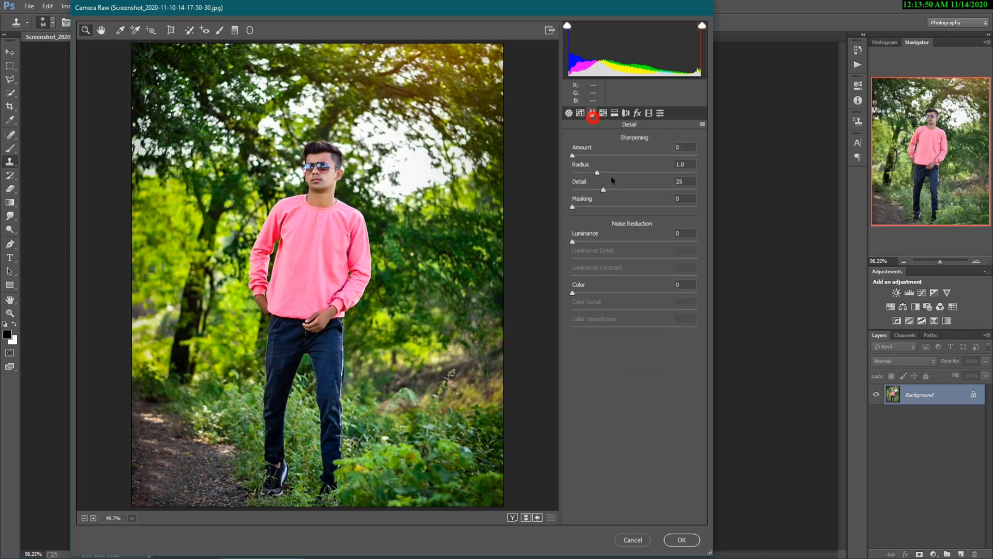
{"action": "left_click_drag", "start_coordinate": [601, 242], "coordinate": [622, 244]}
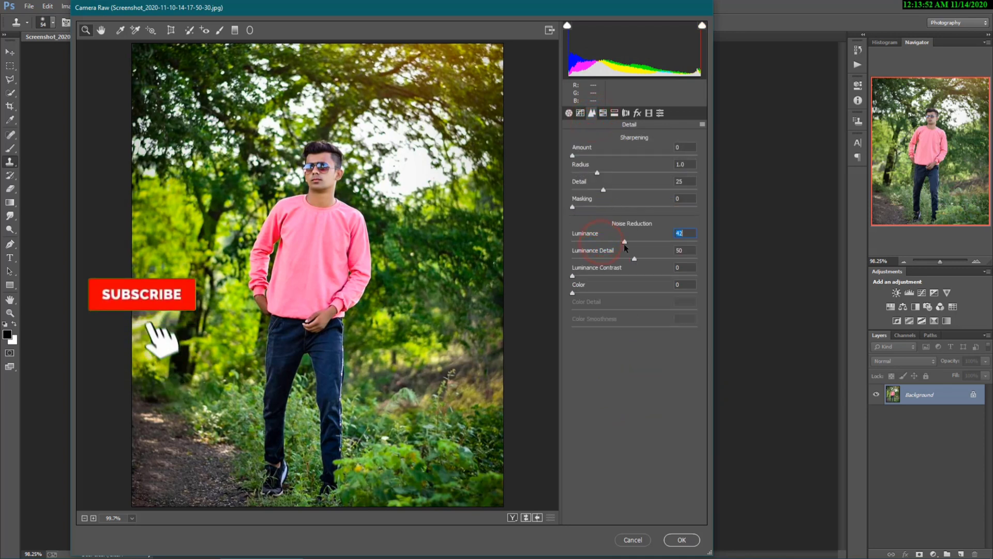
- Set HSL Hue Yellows and Greens to -100, Oranges saturation to -14, and apply the grade
{"action": "left_click", "coordinate": [603, 112]}
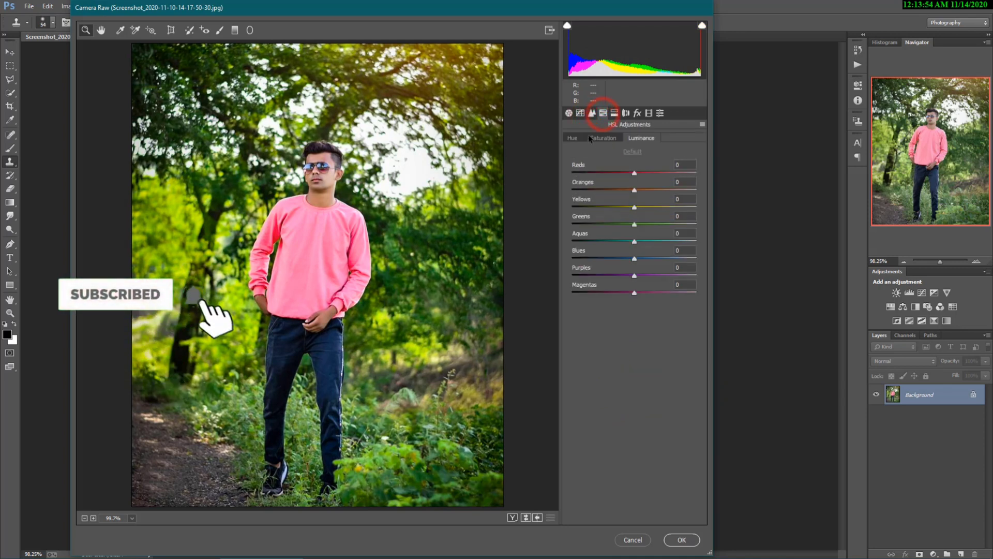
{"action": "left_click", "coordinate": [573, 137]}
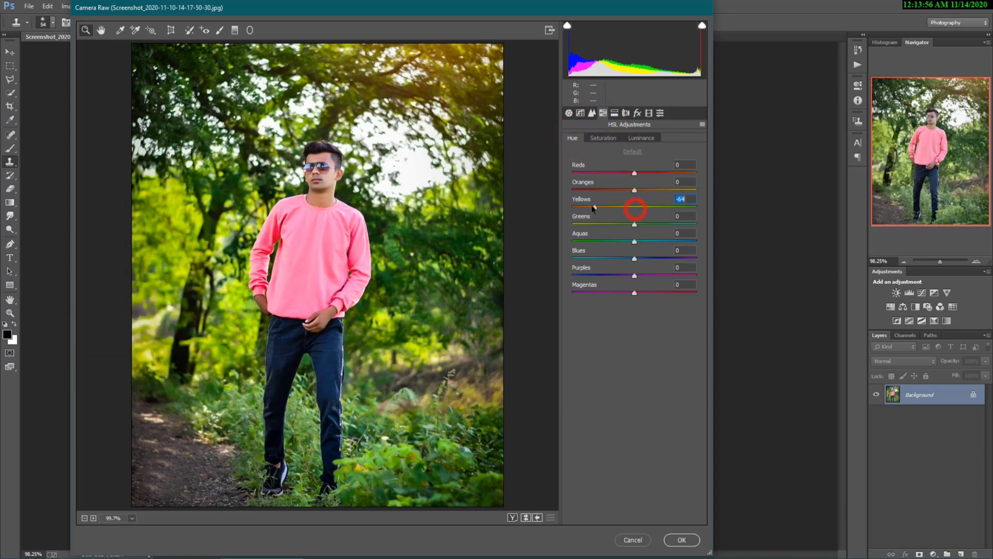
{"action": "left_click_drag", "start_coordinate": [594, 207], "coordinate": [571, 207]}
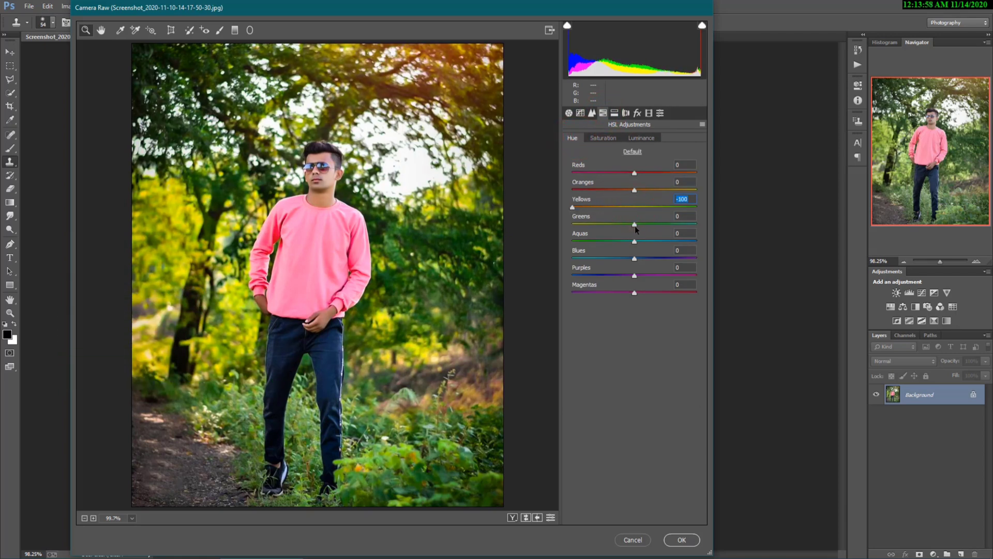
{"action": "left_click_drag", "start_coordinate": [635, 225], "coordinate": [585, 241]}
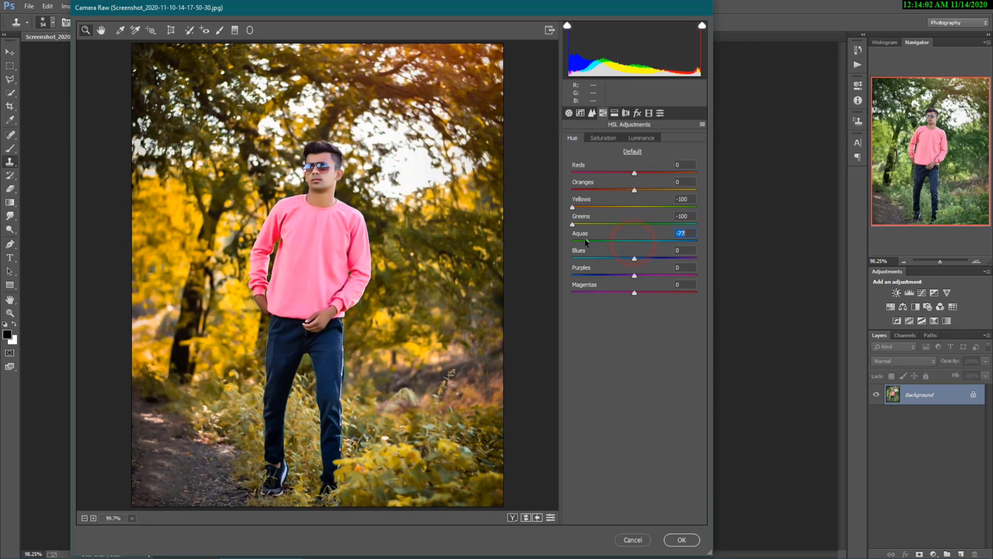
{"action": "left_click", "coordinate": [609, 139]}
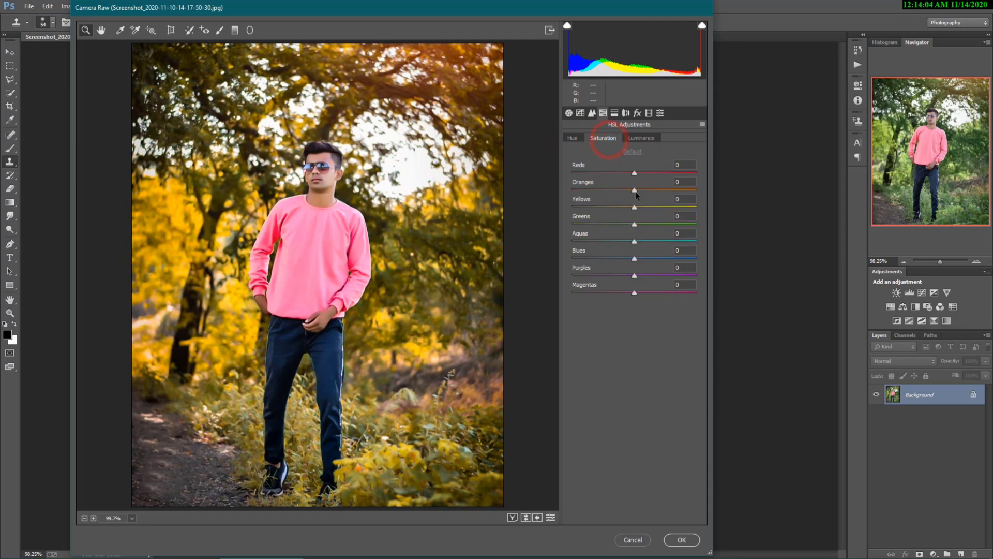
{"action": "left_click_drag", "start_coordinate": [634, 190], "coordinate": [625, 190]}
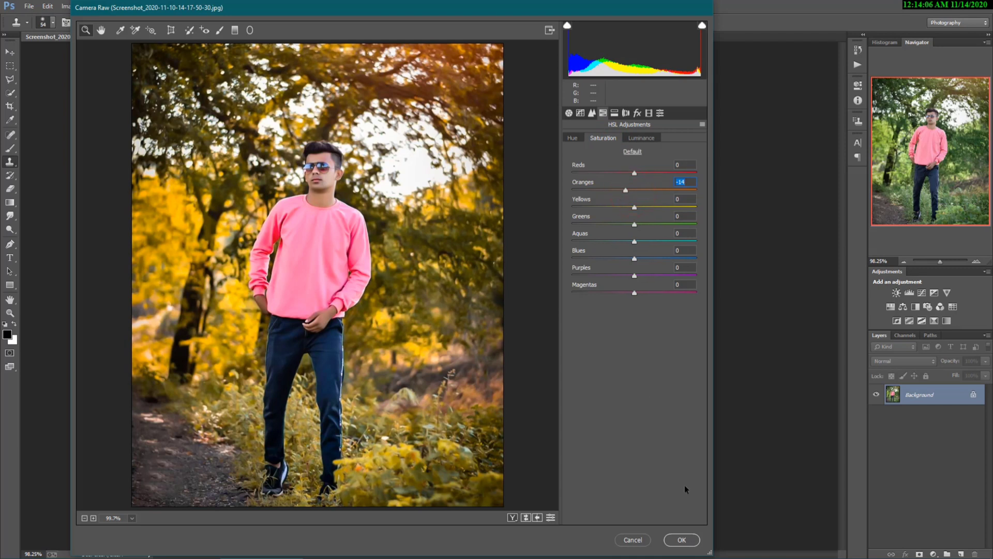
{"action": "left_click", "coordinate": [681, 541]}
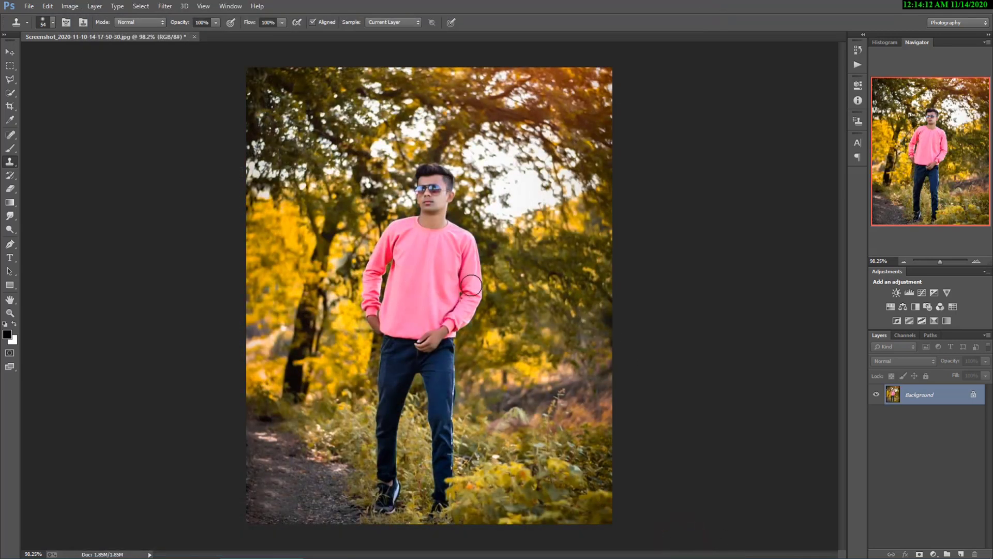
- Reopen the Camera Raw Filter, raise Saturation to +14 and cool the Temperature
{"action": "left_click", "coordinate": [171, 7]}
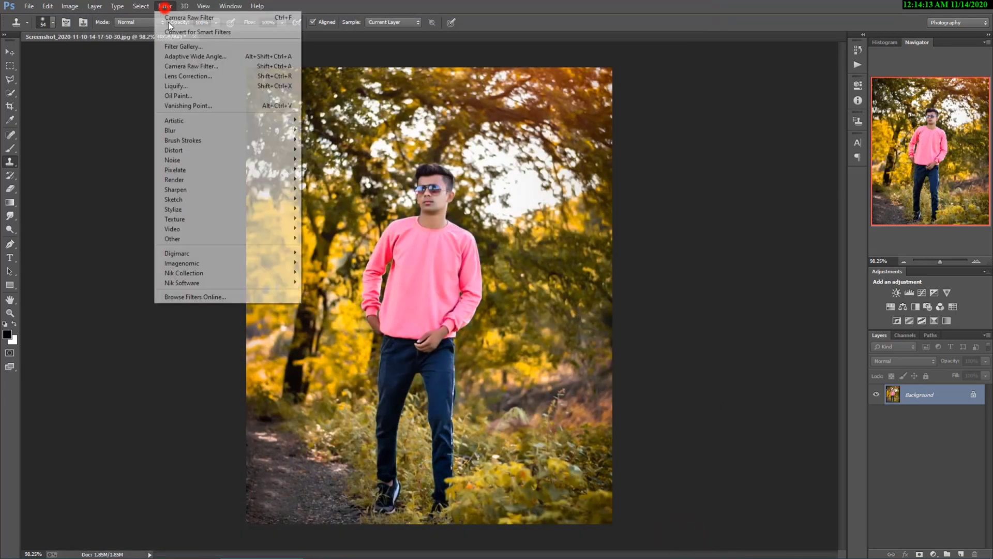
{"action": "left_click", "coordinate": [194, 66]}
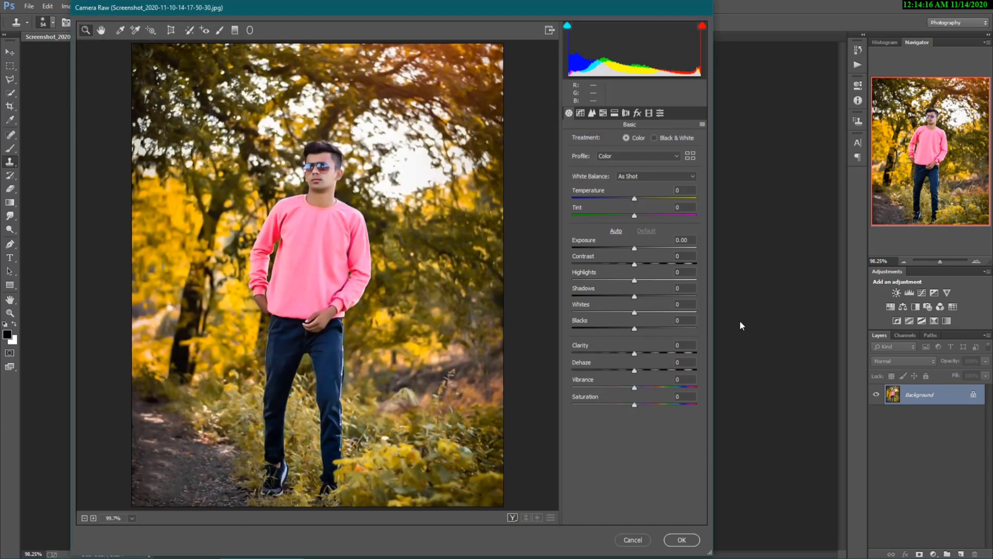
{"action": "left_click_drag", "start_coordinate": [643, 406], "coordinate": [649, 406]}
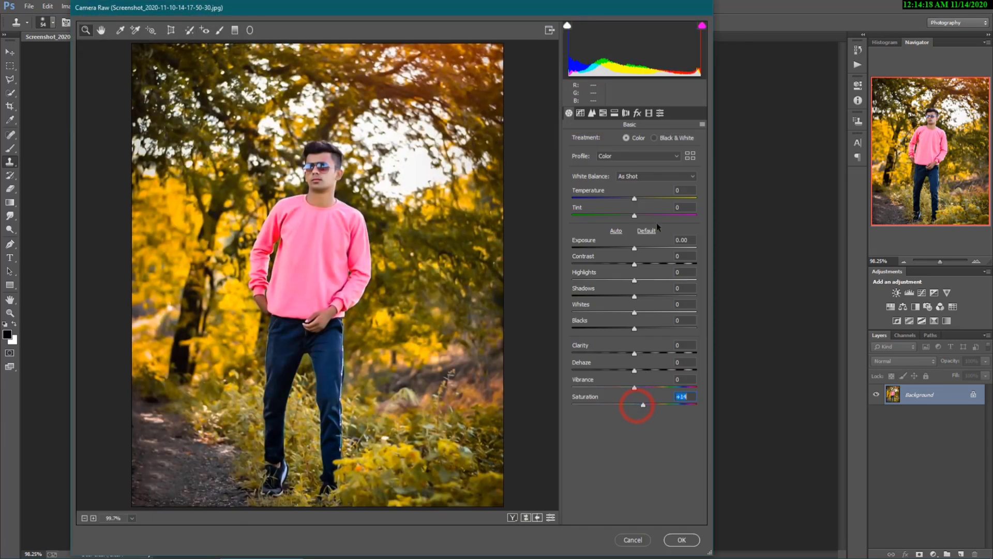
{"action": "left_click_drag", "start_coordinate": [635, 199], "coordinate": [627, 219]}
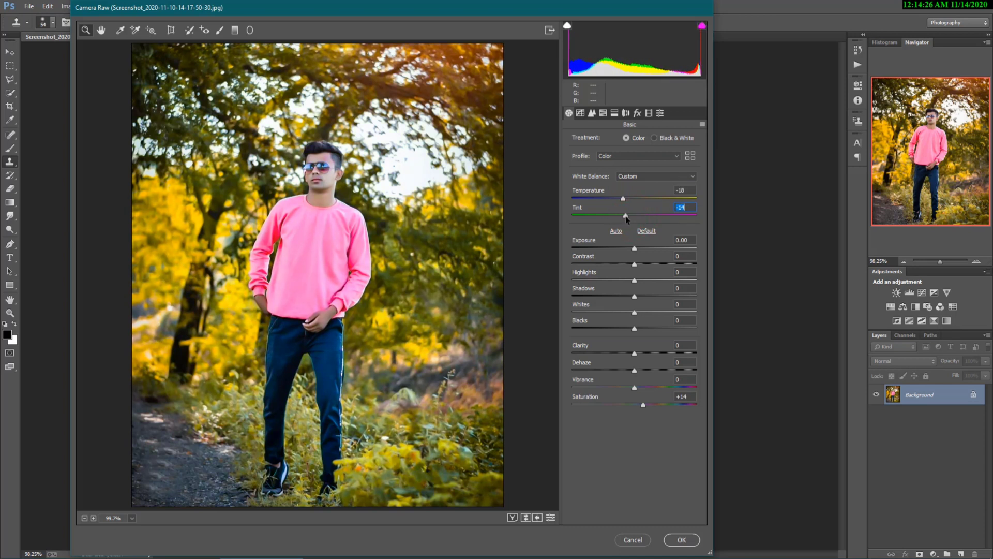
- In HSL Hue, set Greens -100, Yellows -68, Aquas -49 and Blues -7
{"action": "left_click", "coordinate": [603, 113]}
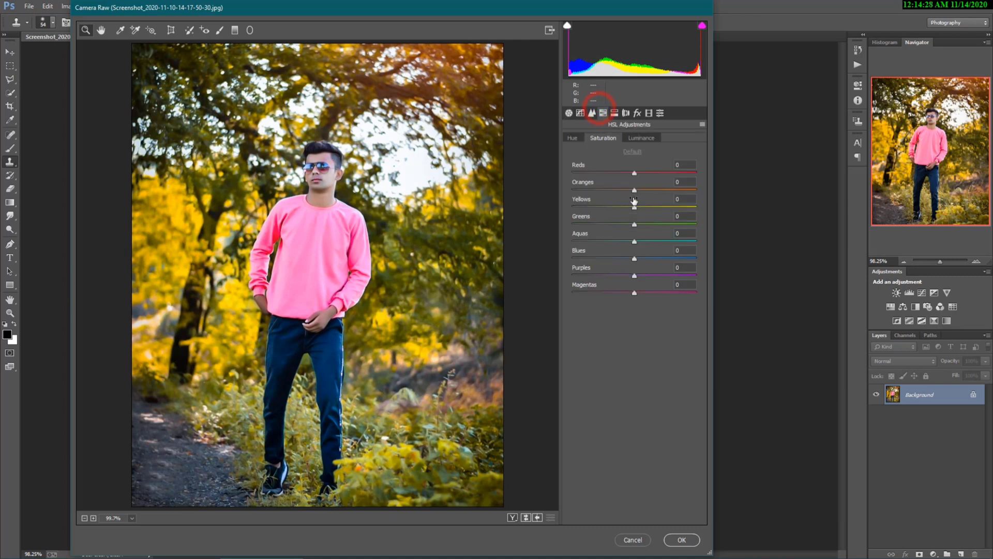
{"action": "left_click", "coordinate": [572, 138]}
{"action": "left_click_drag", "start_coordinate": [634, 224], "coordinate": [573, 225]}
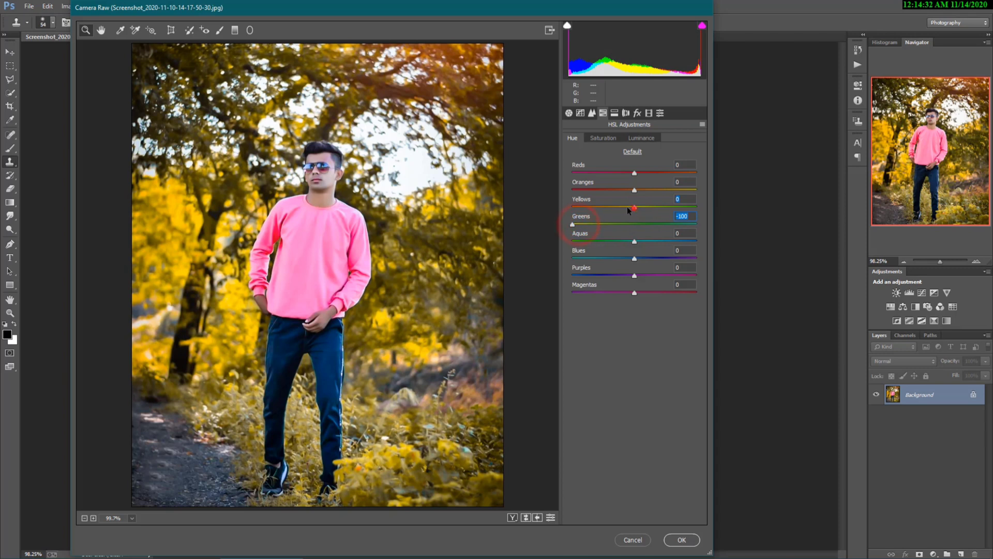
{"action": "left_click_drag", "start_coordinate": [634, 207], "coordinate": [600, 208]}
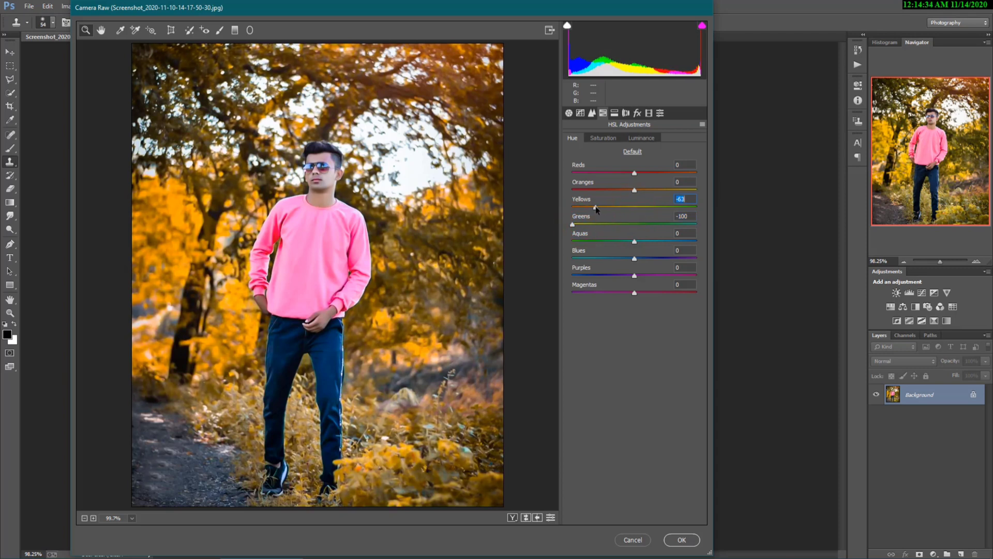
{"action": "left_click_drag", "start_coordinate": [636, 241], "coordinate": [599, 239]}
{"action": "mouse_move", "coordinate": [612, 242]}
{"action": "left_mouse_down"}
{"action": "mouse_move", "coordinate": [637, 259]}
{"action": "mouse_move", "coordinate": [607, 258]}
{"action": "mouse_move", "coordinate": [661, 260]}
{"action": "mouse_move", "coordinate": [608, 259]}
{"action": "mouse_move", "coordinate": [633, 260]}
{"action": "mouse_move", "coordinate": [634, 248]}
{"action": "mouse_move", "coordinate": [616, 250]}
{"action": "left_mouse_up"}
- Keep the -28 vignette, set Tint -22, Exposure +0.20 and Clarity +9, then apply Camera Raw
{"action": "left_click", "coordinate": [637, 112]}
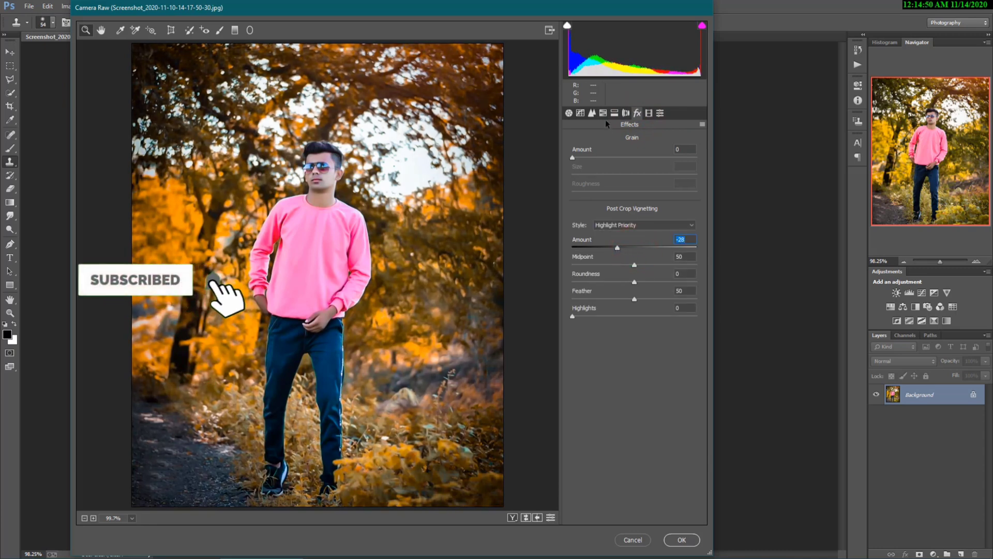
{"action": "left_click", "coordinate": [569, 113]}
{"action": "left_click", "coordinate": [629, 215]}
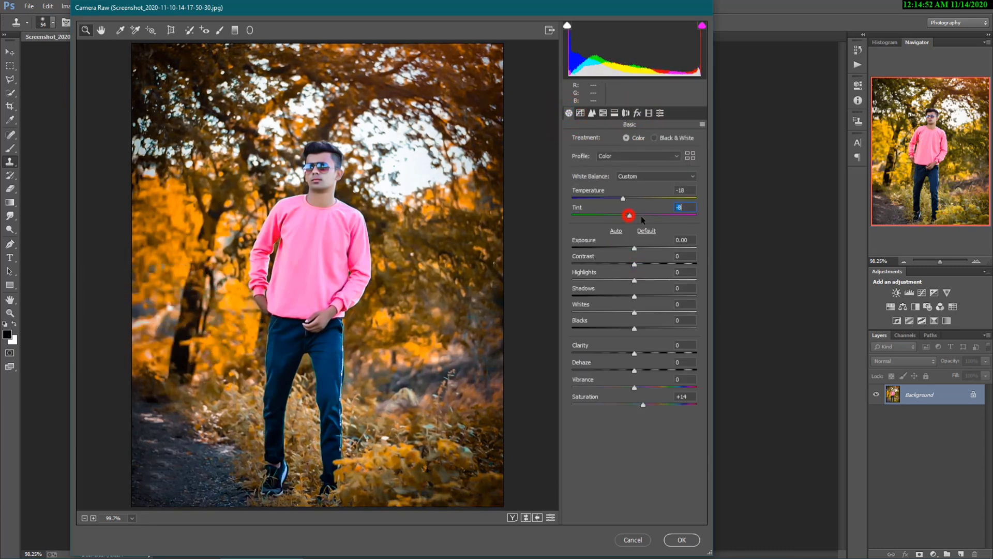
{"action": "left_click_drag", "start_coordinate": [641, 217], "coordinate": [624, 199]}
{"action": "left_click_drag", "start_coordinate": [635, 250], "coordinate": [639, 252]}
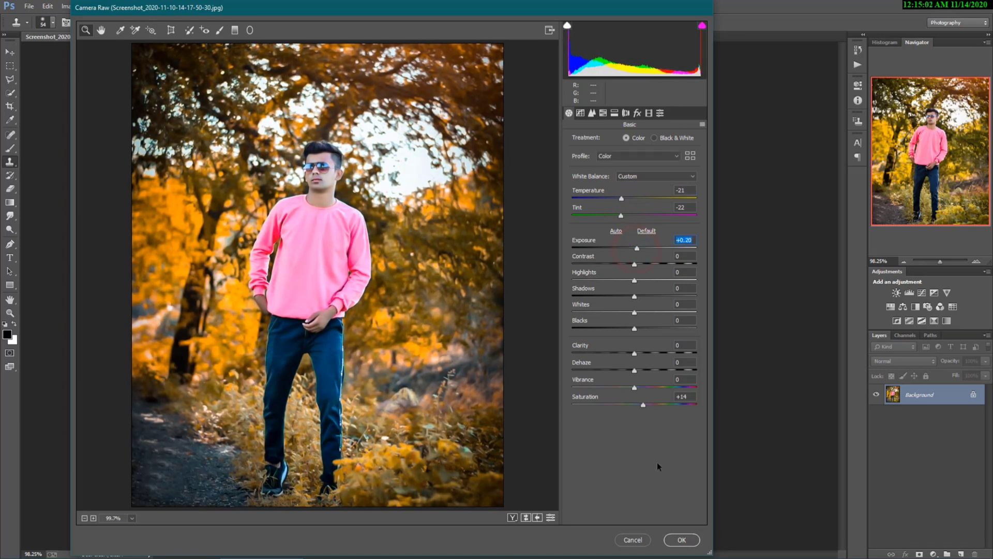
{"action": "left_click_drag", "start_coordinate": [635, 354], "coordinate": [644, 354]}
{"action": "left_click", "coordinate": [681, 540]}
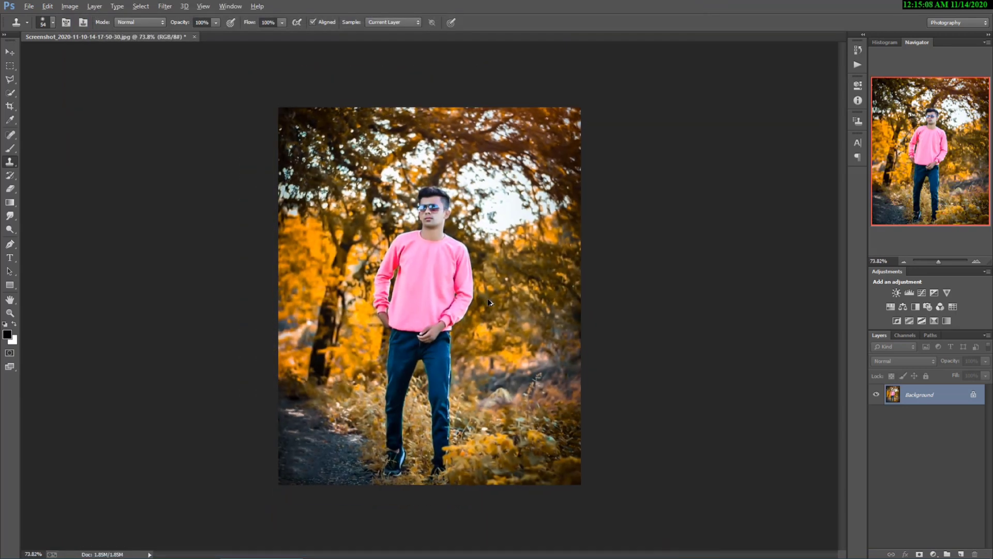
- Save the deep-orange graded portrait to the Desktop in JPEG format
{"action": "left_click", "coordinate": [28, 6]}
{"action": "left_click", "coordinate": [56, 101]}
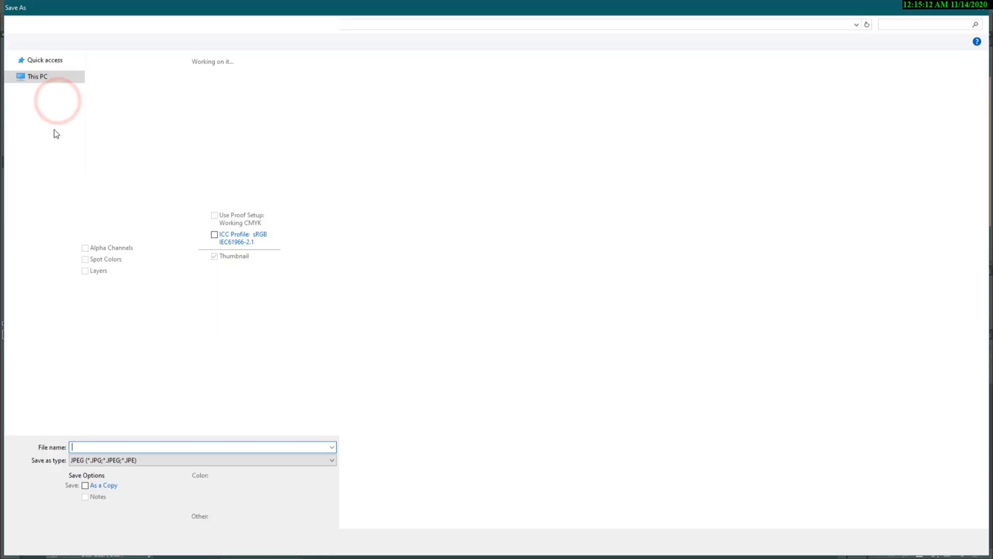
{"action": "left_click", "coordinate": [42, 77]}
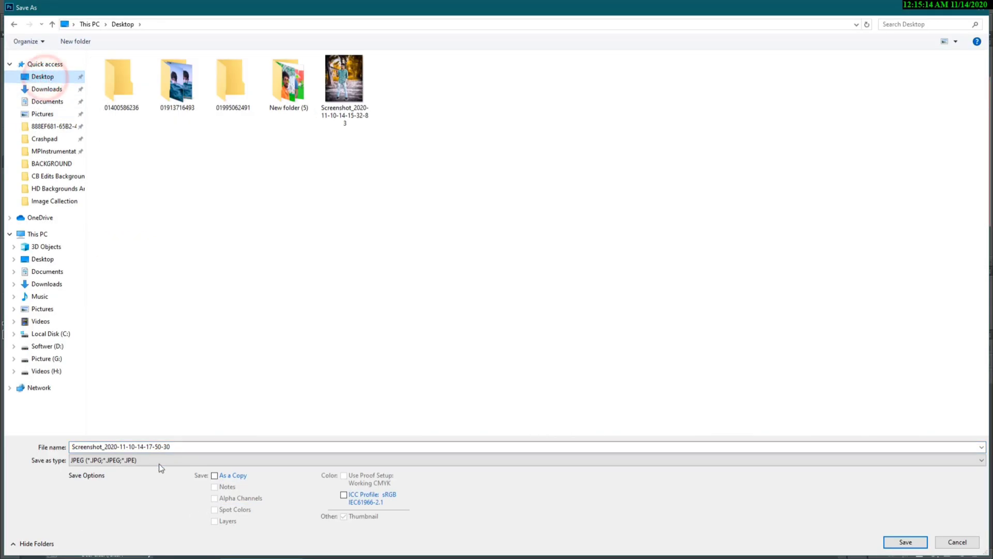
{"action": "left_click", "coordinate": [905, 541]}
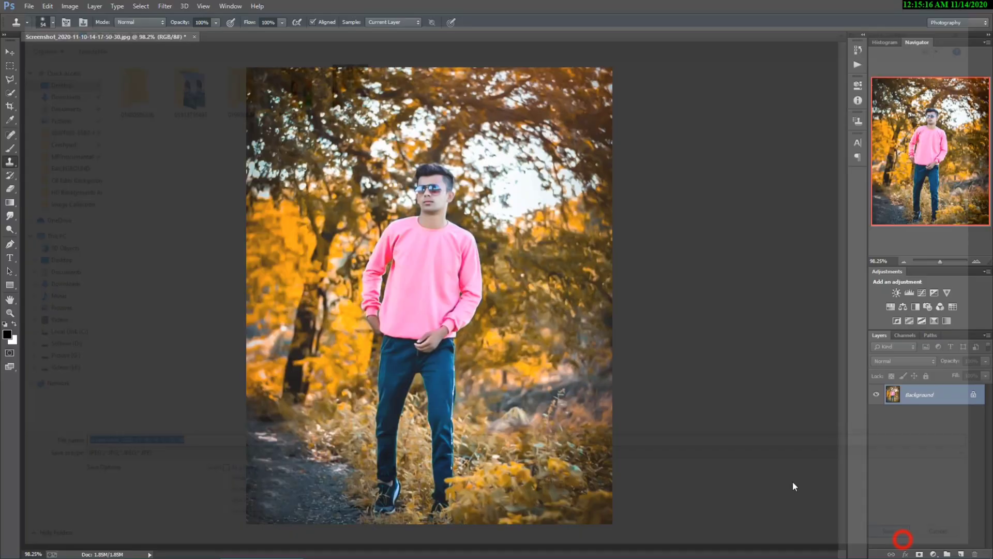